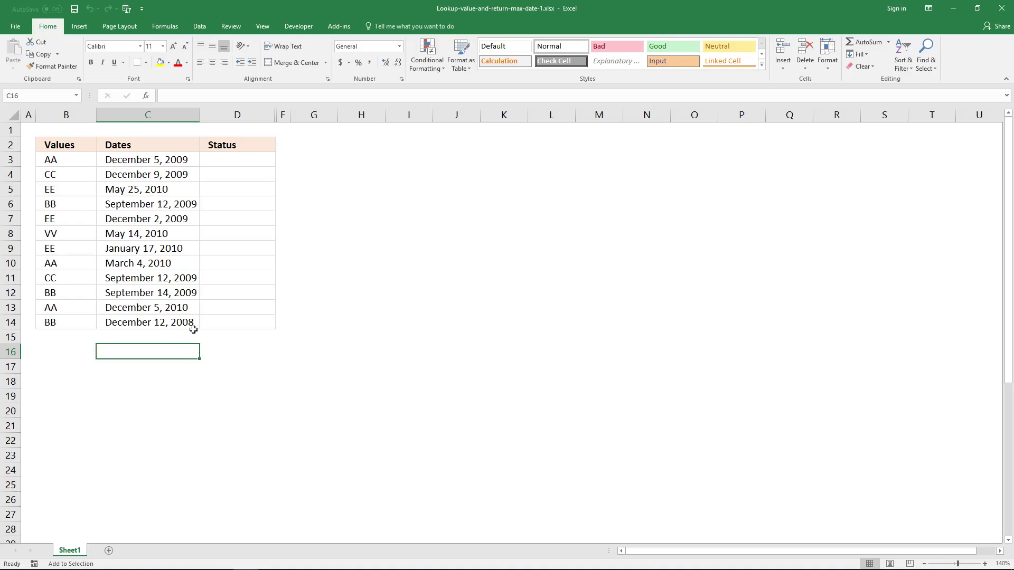
- Enter =MAX(C3:C14) in C16 to show the latest date, December 5, 2010
{"action": "type", "text": "=MAX("}
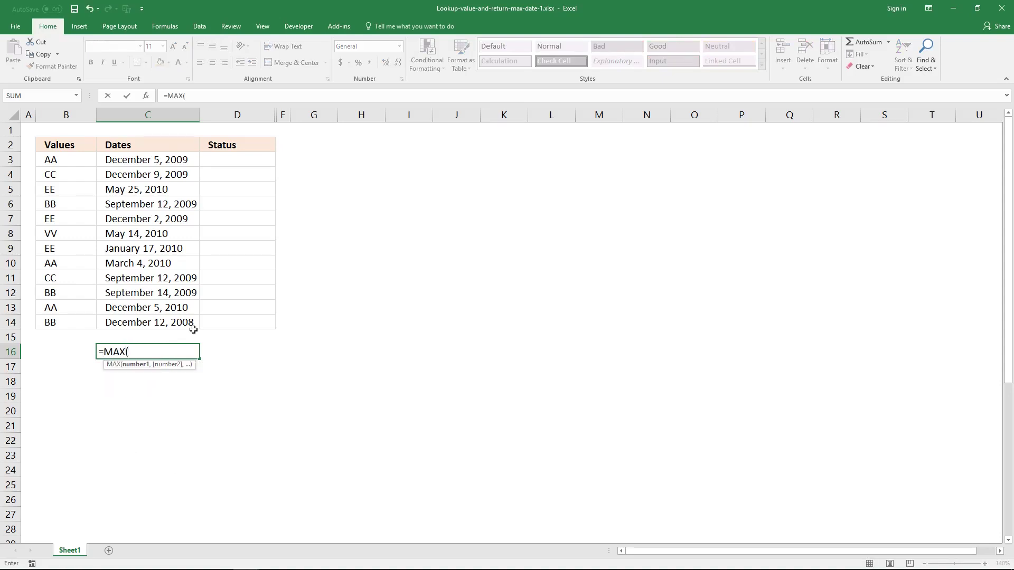
{"action": "left_click_drag", "start_coordinate": [170, 320], "coordinate": [171, 160]}
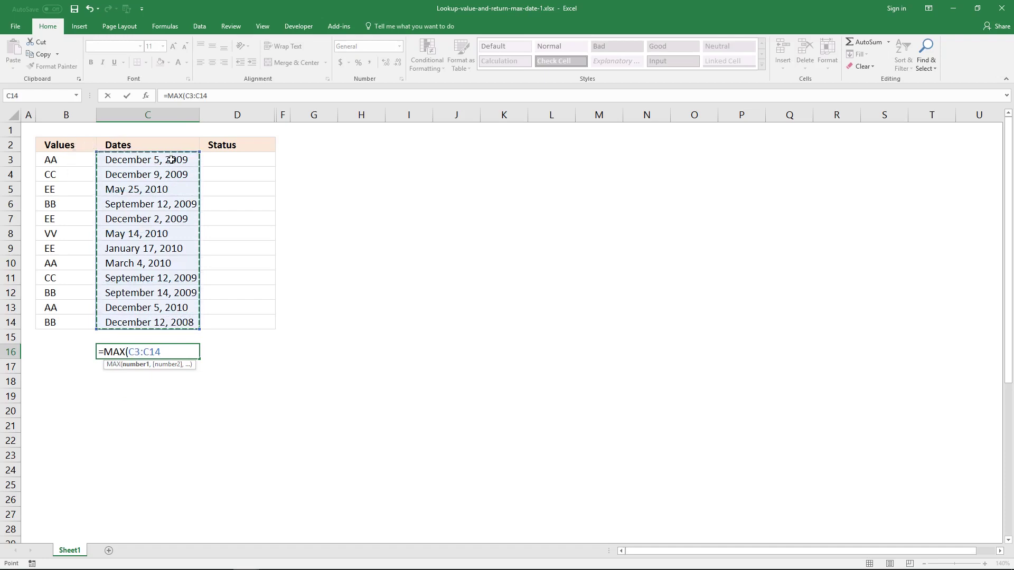
{"action": "type", "text": ")"}
{"action": "key", "text": "Return"}
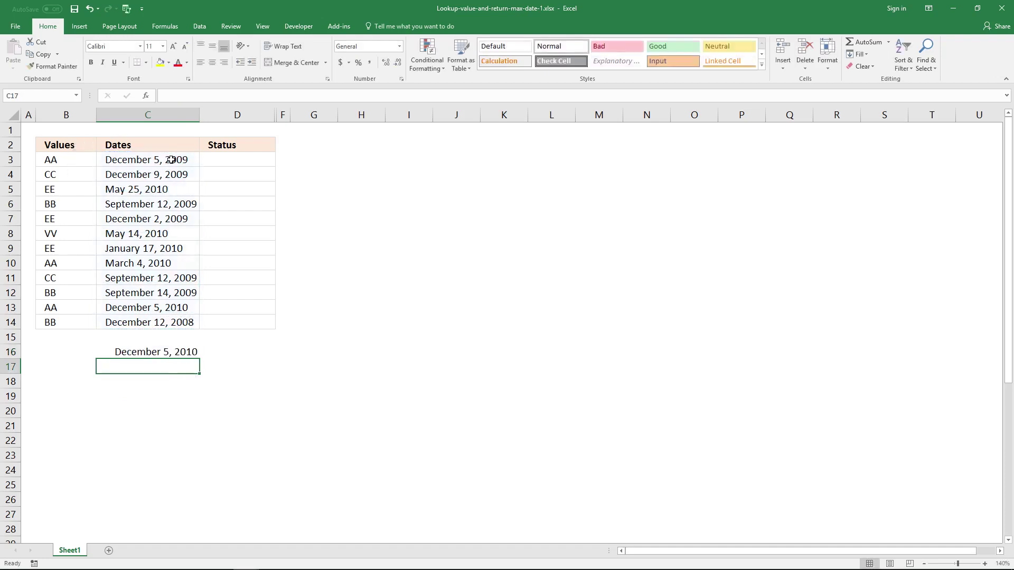
{"action": "left_click", "coordinate": [180, 352]}
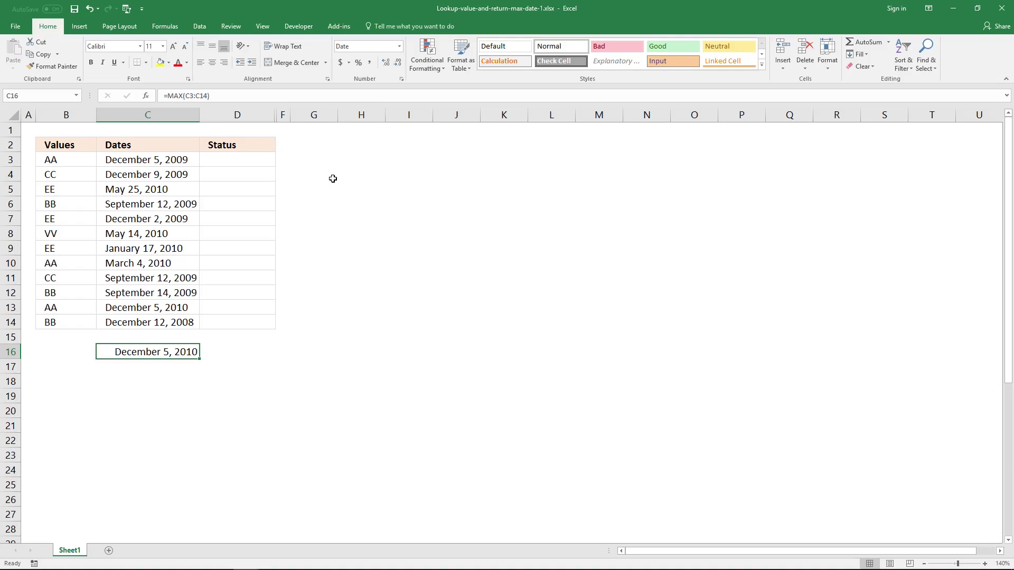
- Start an IF formula in G3 with the condition B3=$B$3:$B$14
{"action": "left_click", "coordinate": [328, 163]}
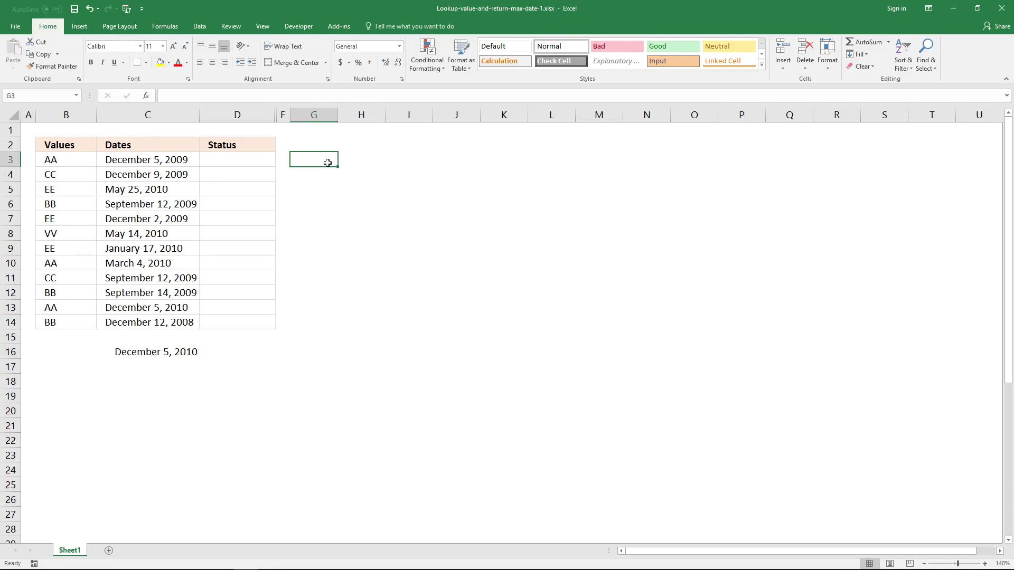
{"action": "type", "text": "=if"}
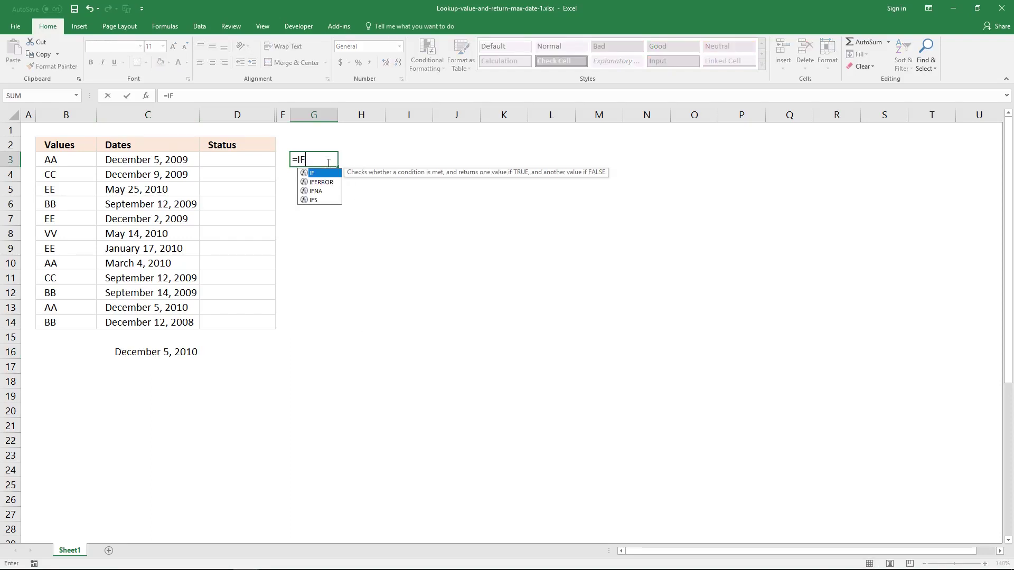
{"action": "key", "text": "Tab"}
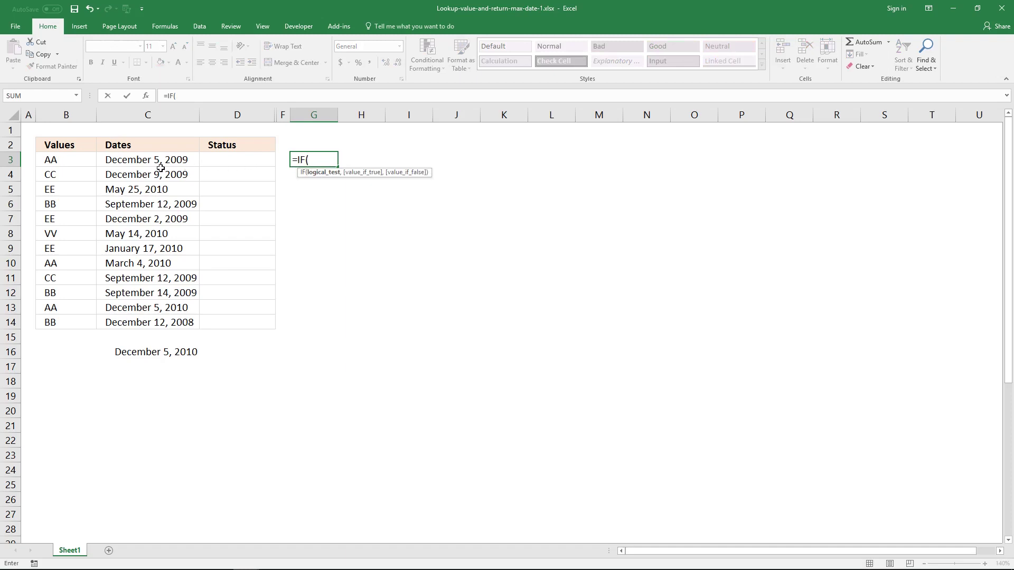
{"action": "left_click", "coordinate": [68, 163]}
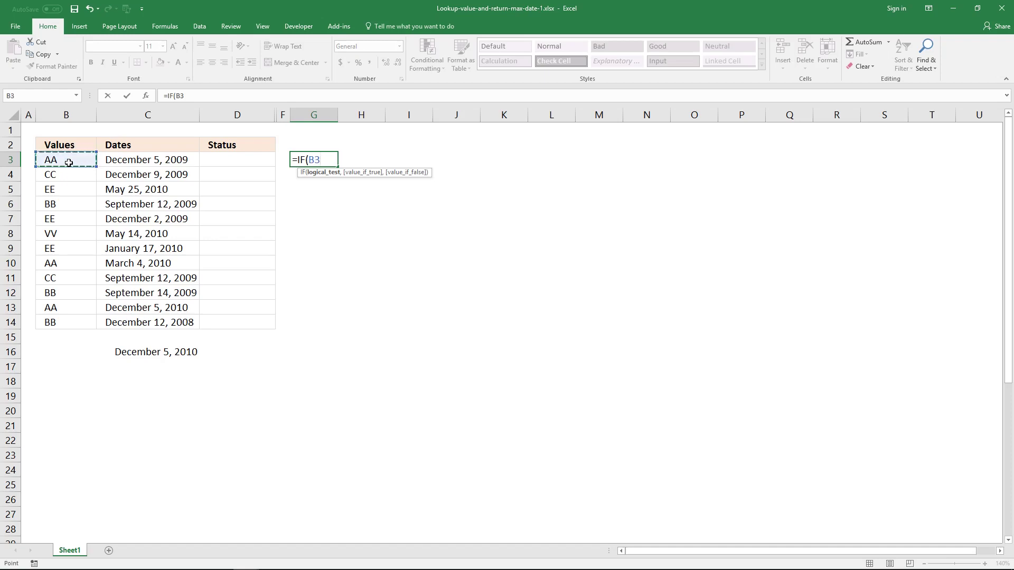
{"action": "type", "text": "="}
{"action": "left_click_drag", "start_coordinate": [62, 161], "coordinate": [63, 321]}
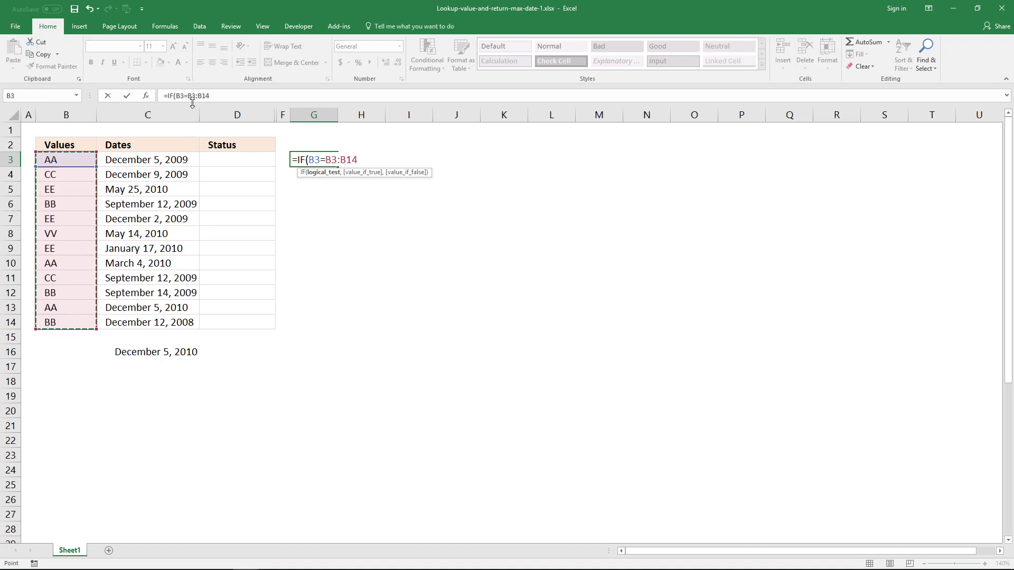
{"action": "left_click", "coordinate": [218, 95]}
{"action": "key", "text": "F4"}
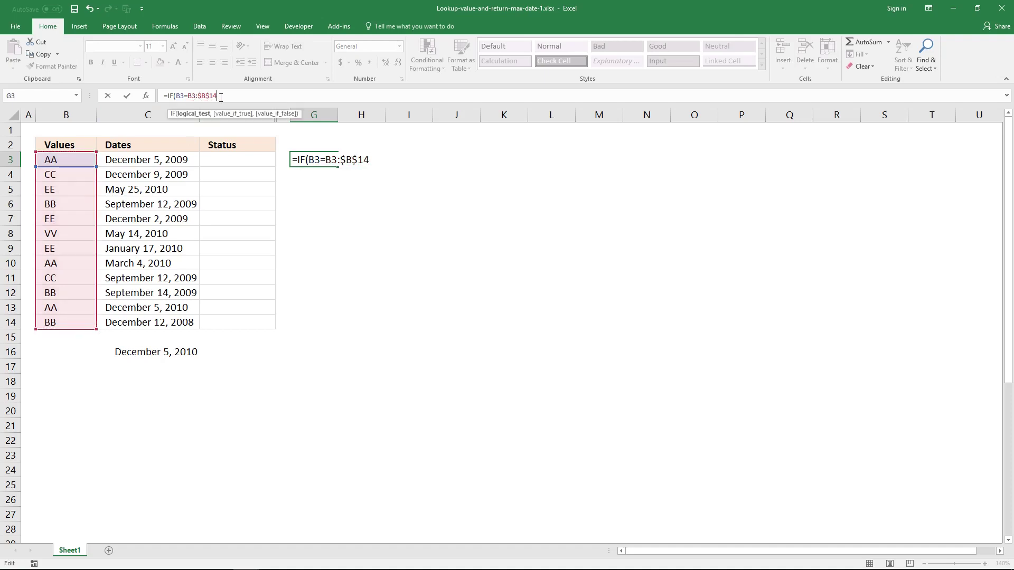
{"action": "key", "text": "F4"}
- Add $C$3:$C$14 and "" as the results and confirm G3 as an array formula
{"action": "type", "text": ","}
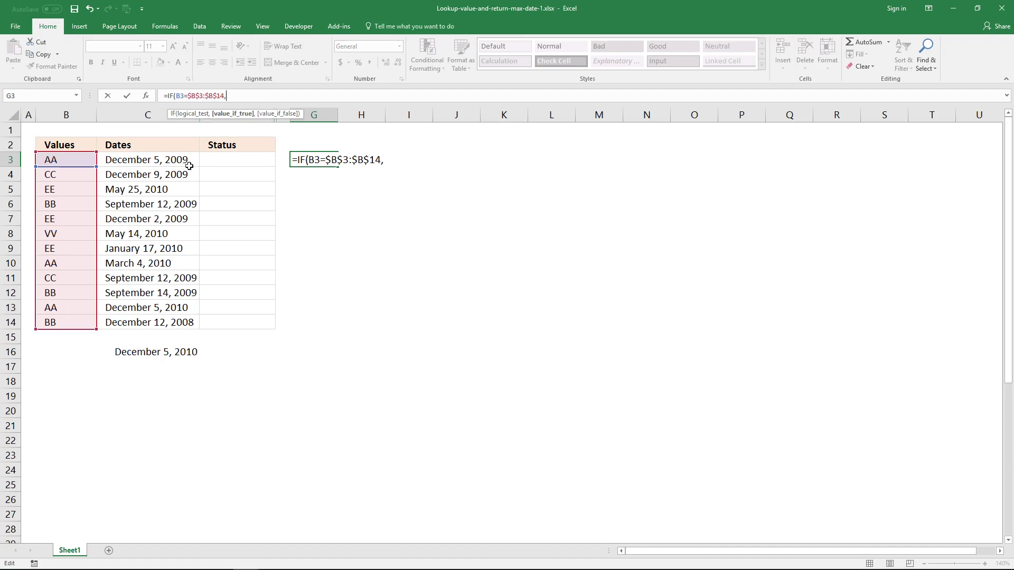
{"action": "left_click_drag", "start_coordinate": [176, 160], "coordinate": [173, 318]}
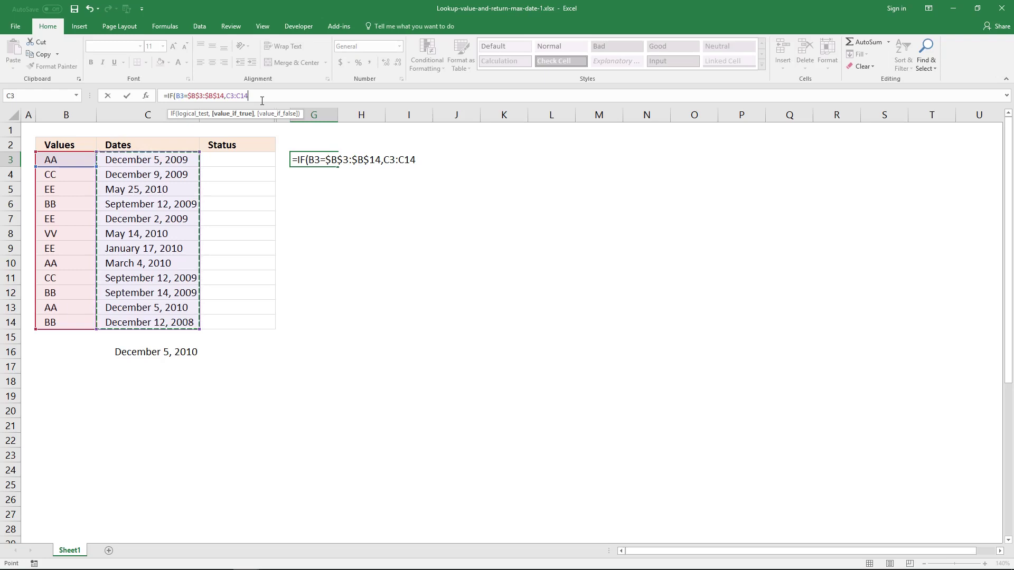
{"action": "key", "text": "F4"}
{"action": "type", "text": ","}
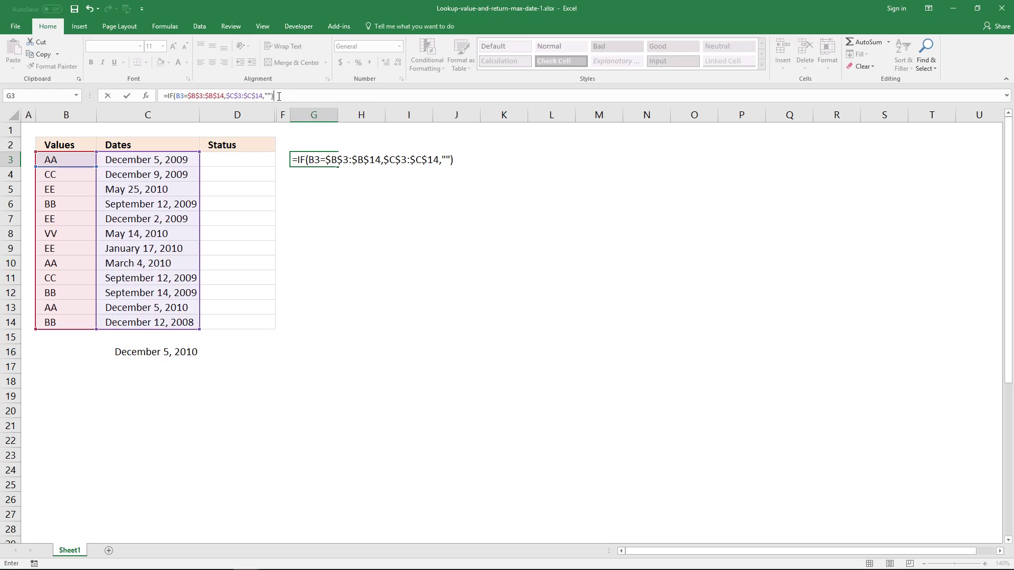
{"action": "key", "text": "ctrl+shift+Return"}
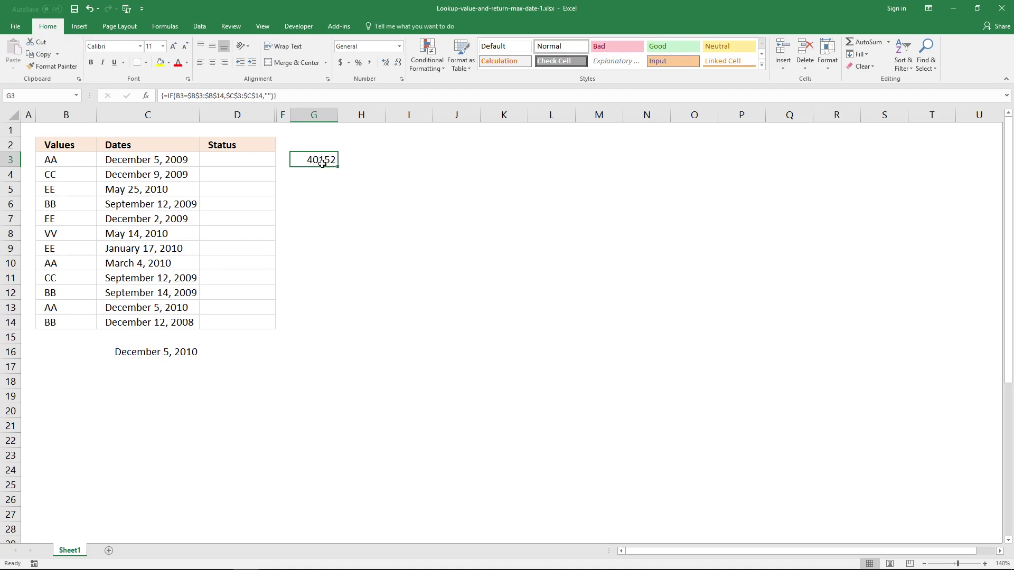
- Re-enter the IF array formula across G3:G14 with Ctrl+Shift+Enter
{"action": "left_click_drag", "start_coordinate": [322, 163], "coordinate": [323, 323]}
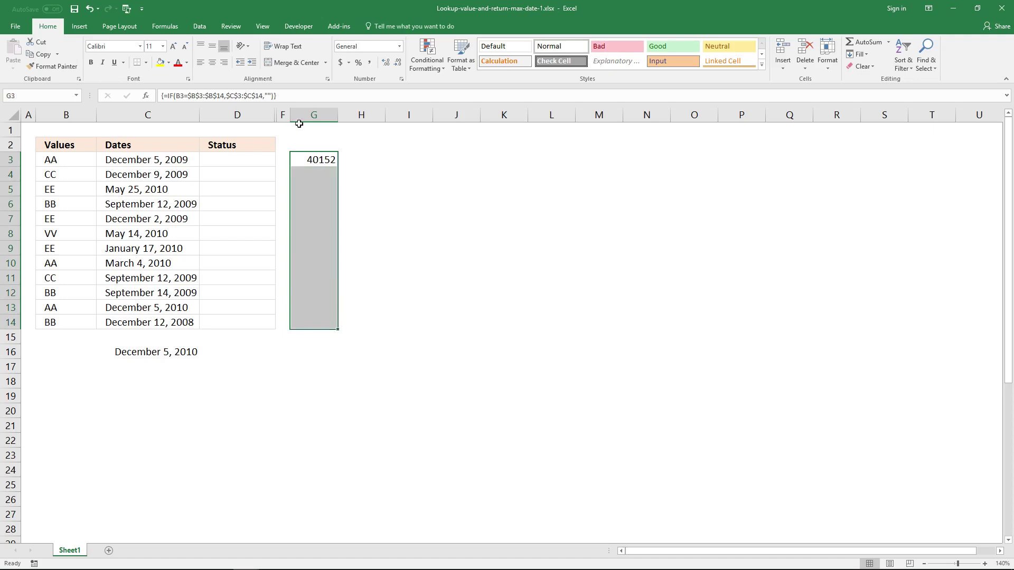
{"action": "left_click", "coordinate": [299, 100]}
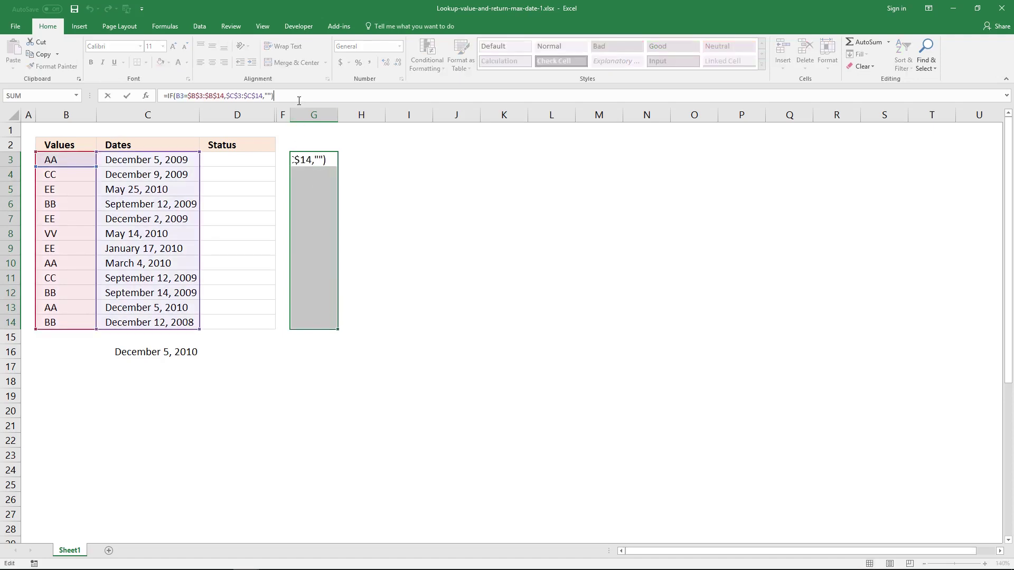
{"action": "key", "text": "ctrl+shift+Return"}
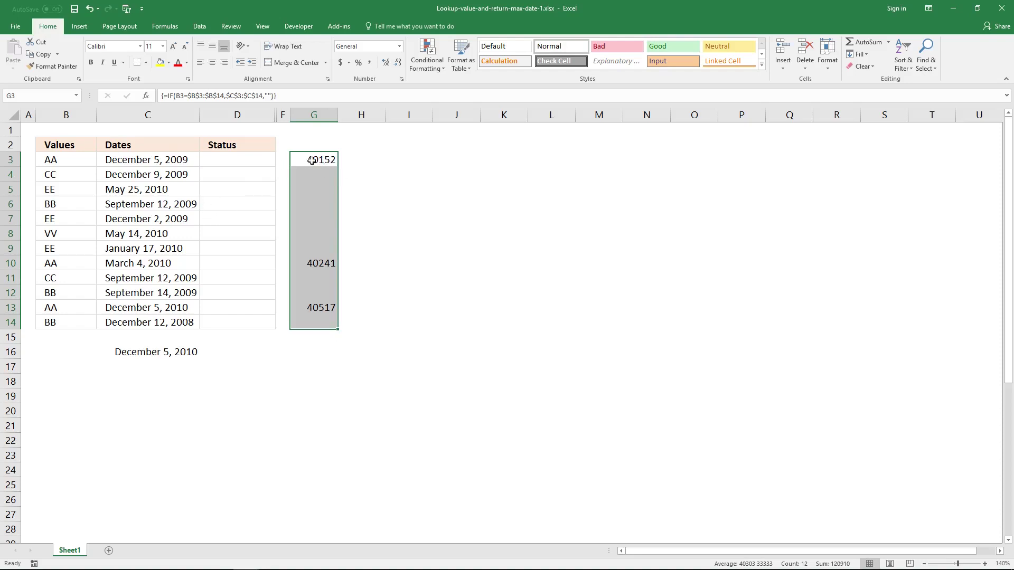
- Copy C4's date format onto G3:G14 with Format Painter and autofit column G
{"action": "mouse_move", "coordinate": [158, 175]}
{"action": "left_mouse_down"}
{"action": "mouse_move", "coordinate": [235, 248]}
{"action": "mouse_move", "coordinate": [161, 177]}
{"action": "left_mouse_up"}
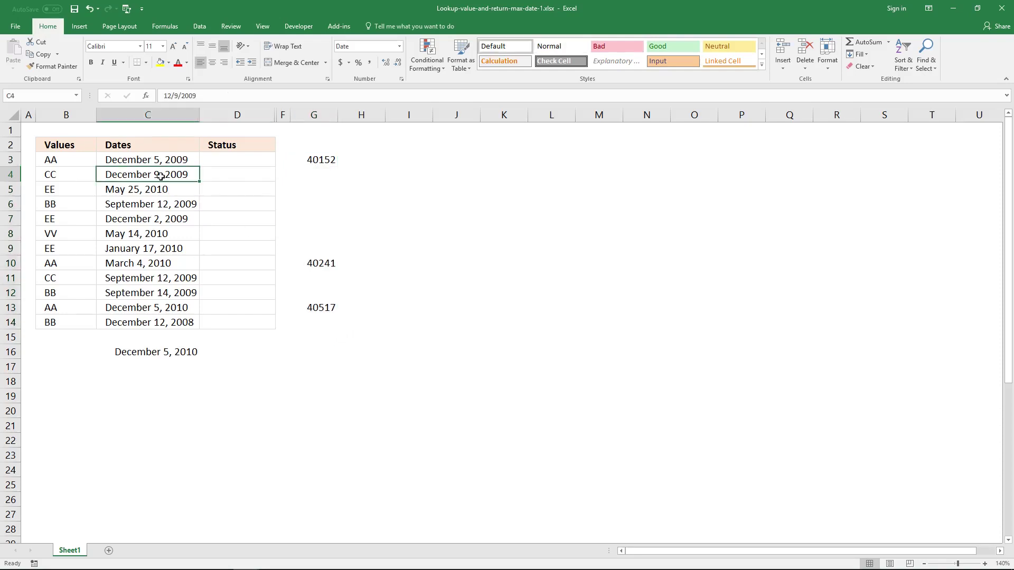
{"action": "left_click", "coordinate": [67, 66]}
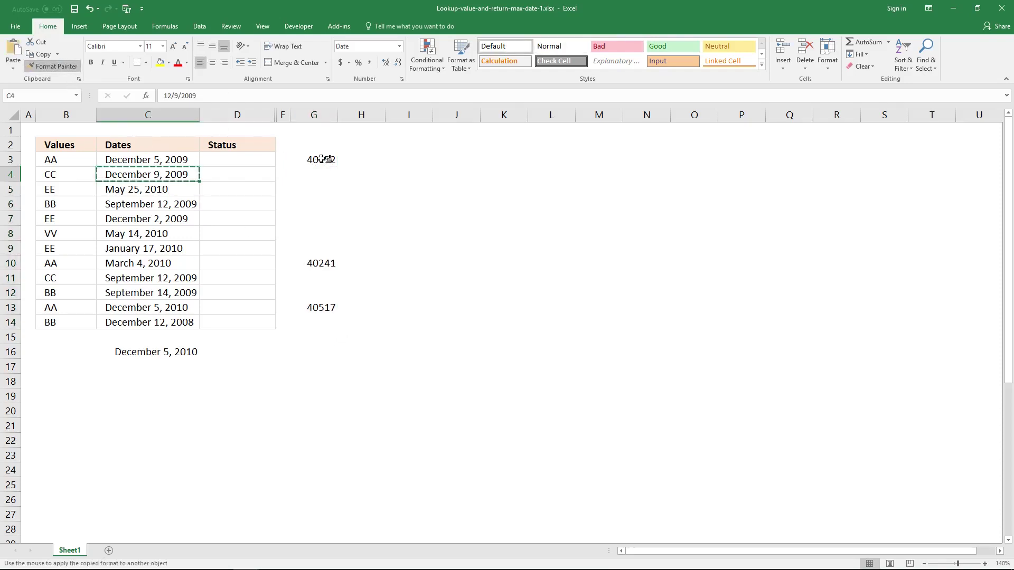
{"action": "left_click_drag", "start_coordinate": [318, 160], "coordinate": [333, 324]}
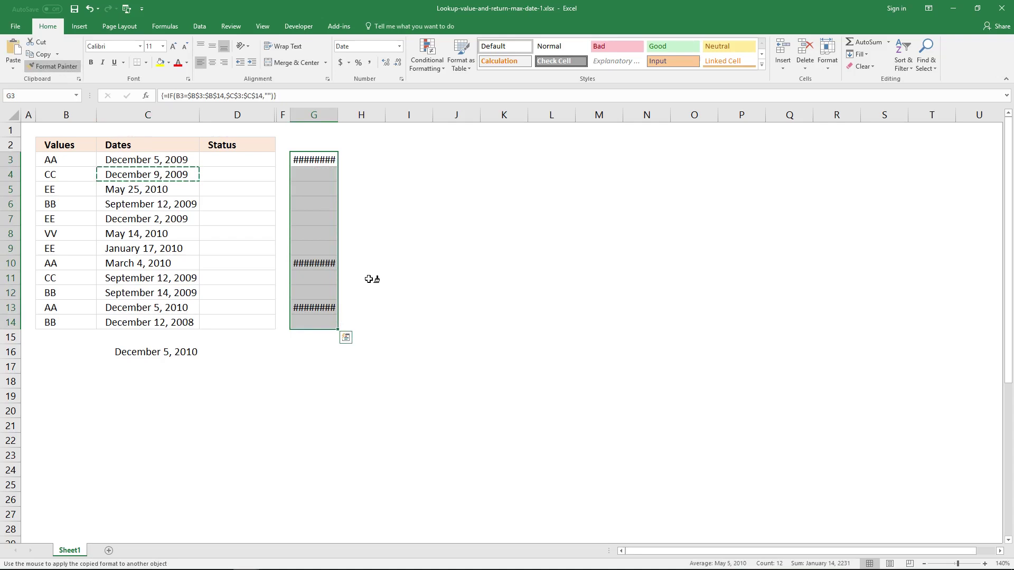
{"action": "double_click", "coordinate": [337, 113]}
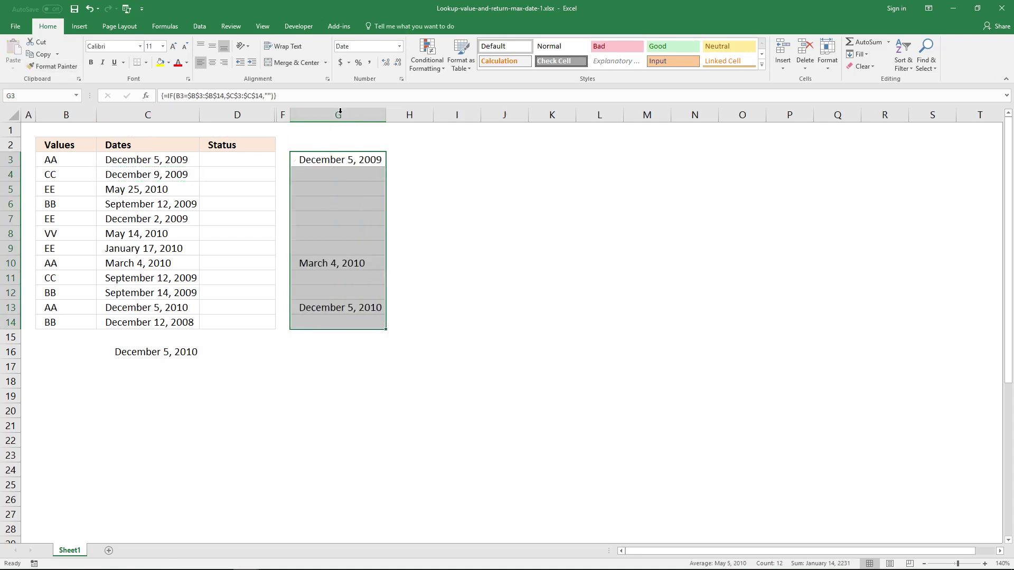
- Compare the G results with dates in C3 and C10 and the AA values in B3, B10, B13
{"action": "left_click", "coordinate": [149, 160]}
{"action": "left_click", "coordinate": [151, 263], "text": "ctrl"}
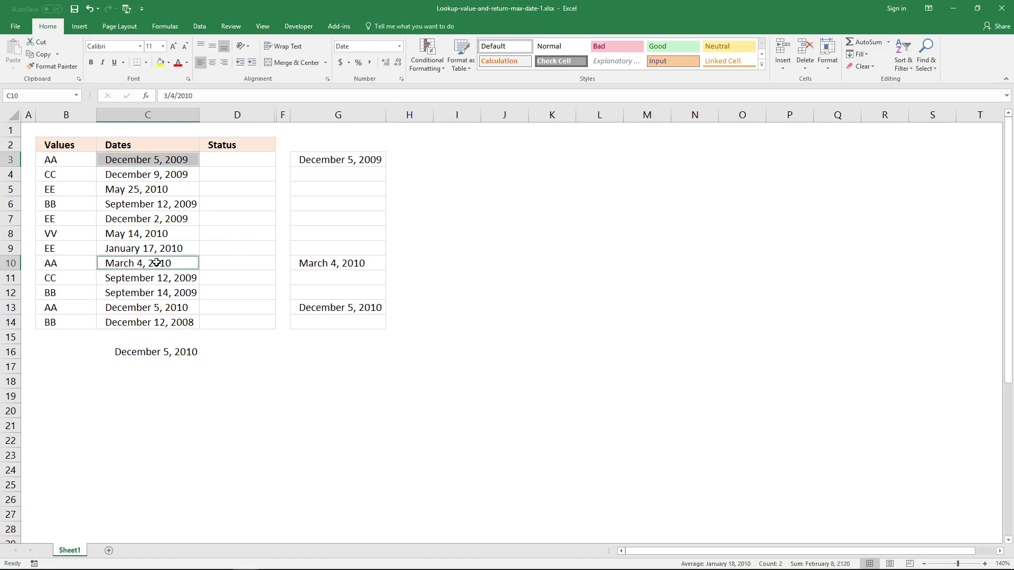
{"action": "left_click", "coordinate": [319, 262], "text": "ctrl"}
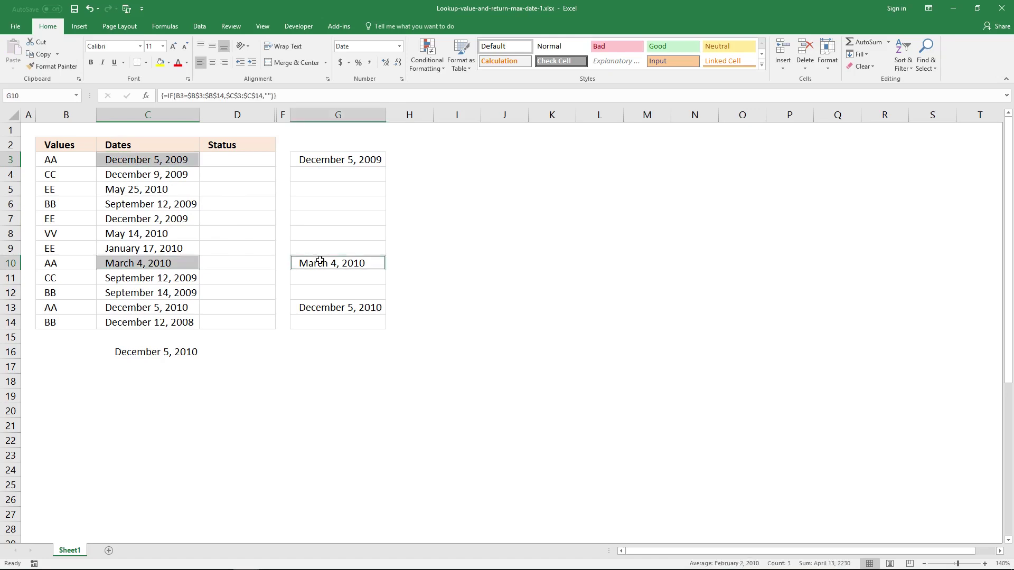
{"action": "left_click", "coordinate": [326, 162], "text": "shift"}
{"action": "left_click", "coordinate": [347, 172]}
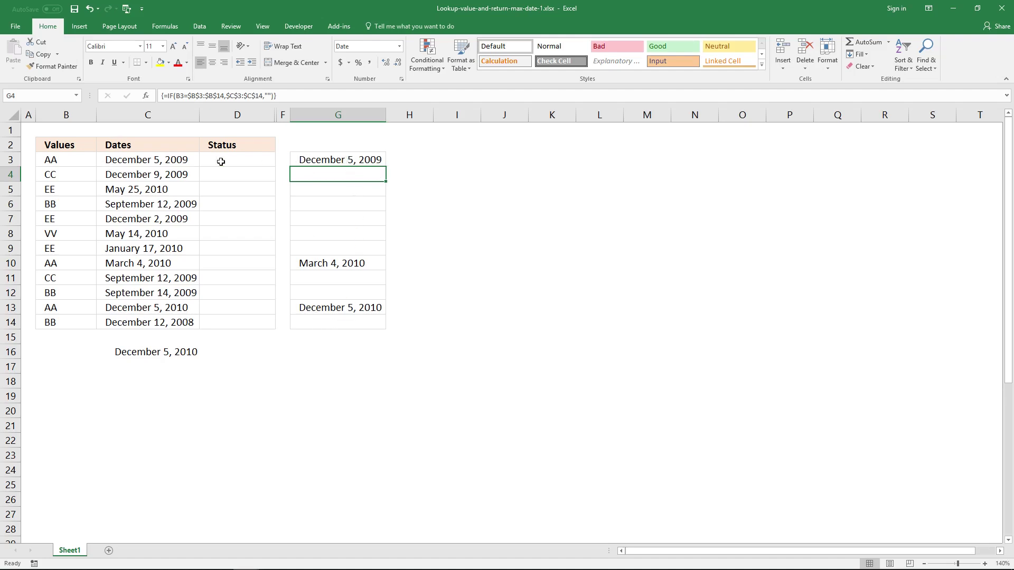
{"action": "left_click", "coordinate": [66, 156]}
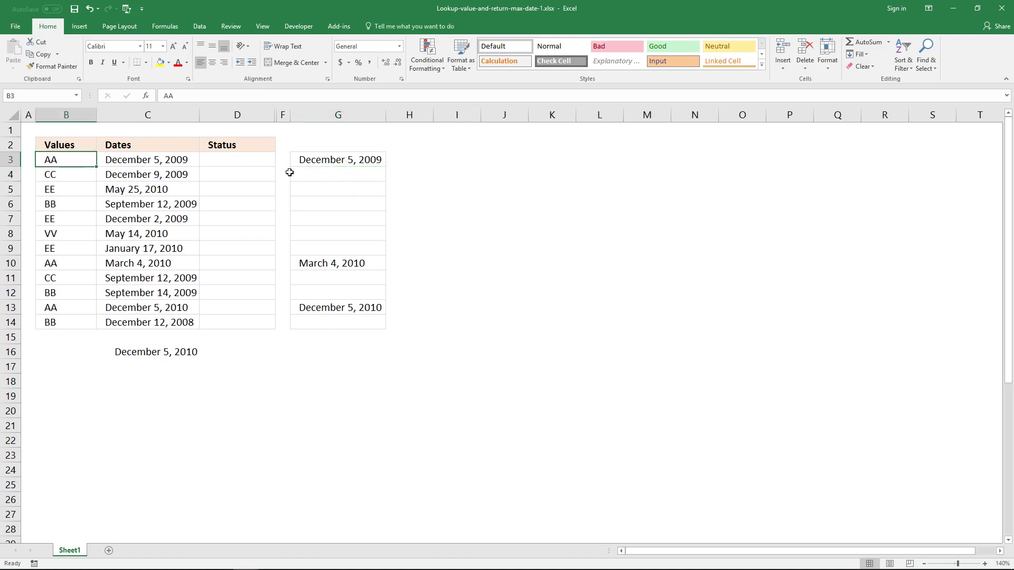
{"action": "left_click", "coordinate": [77, 264], "text": "ctrl"}
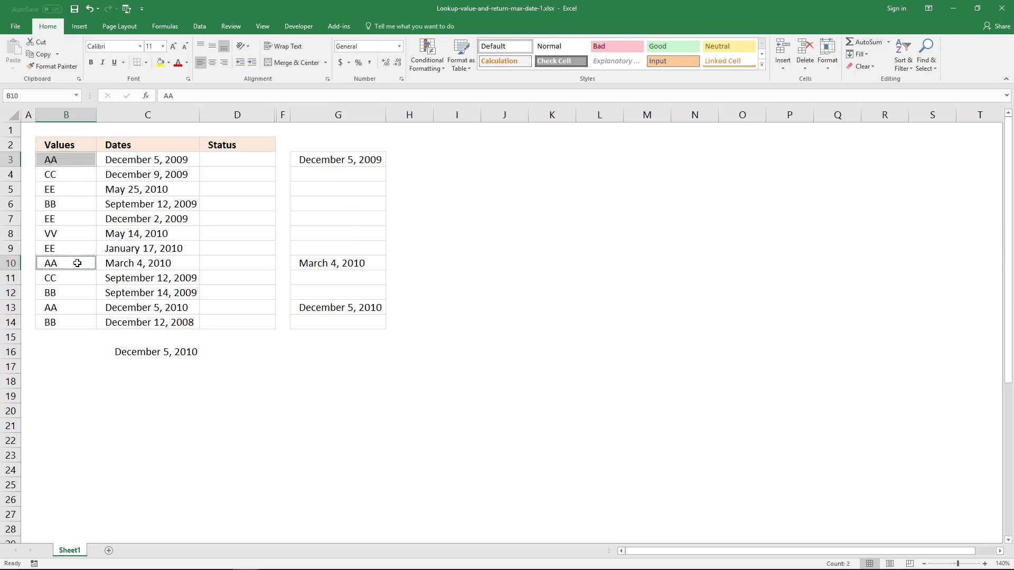
{"action": "left_click", "coordinate": [85, 307], "text": "ctrl"}
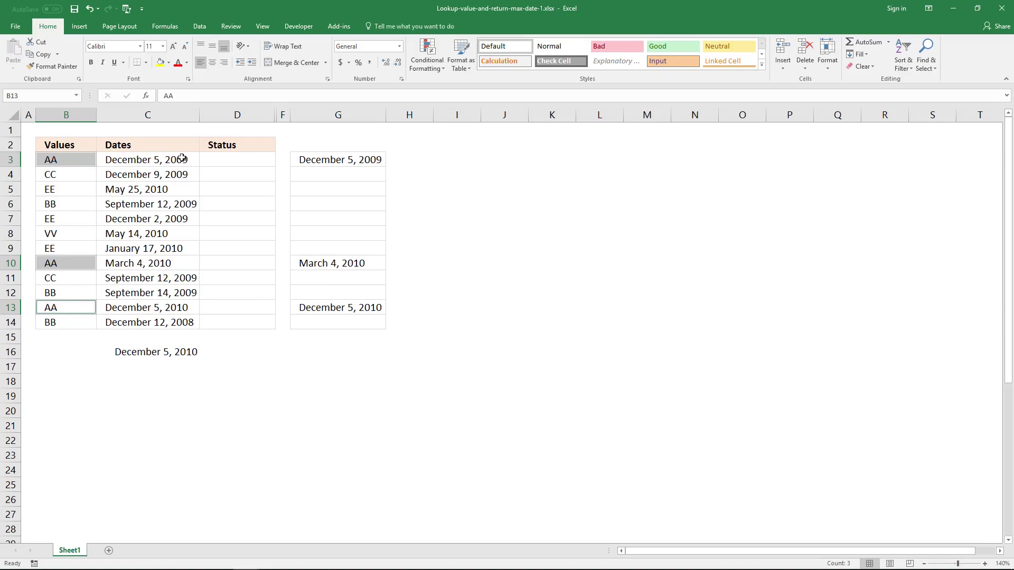
- Copy G3's IF expression and paste it inside =MAX( in H3
{"action": "left_click", "coordinate": [331, 160]}
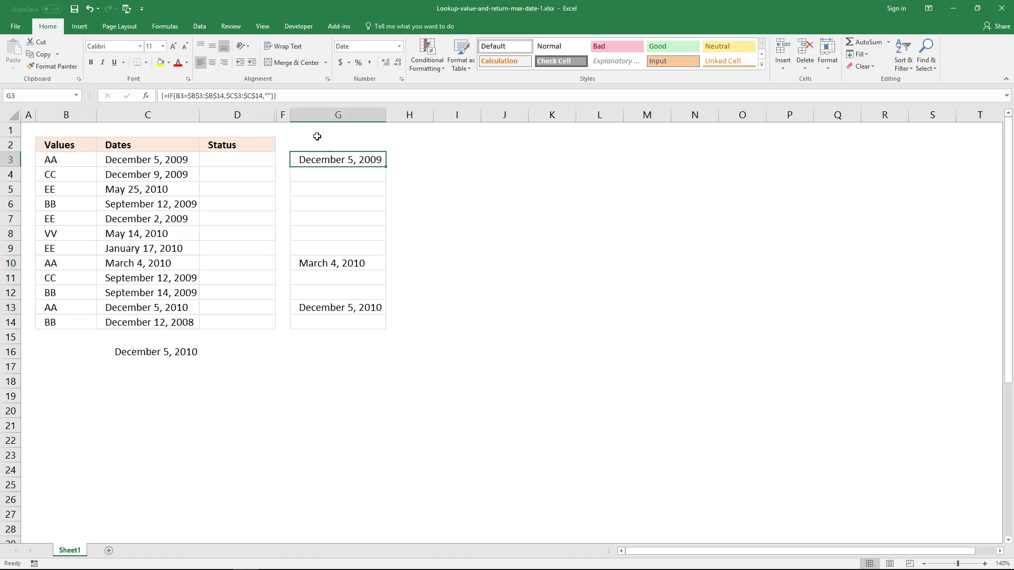
{"action": "left_click_drag", "start_coordinate": [304, 97], "coordinate": [168, 101]}
{"action": "key", "text": "ctrl+c"}
{"action": "key", "text": "Escape"}
{"action": "left_click", "coordinate": [404, 159]}
{"action": "left_click", "coordinate": [359, 98]}
{"action": "type", "text": "=MAX("}
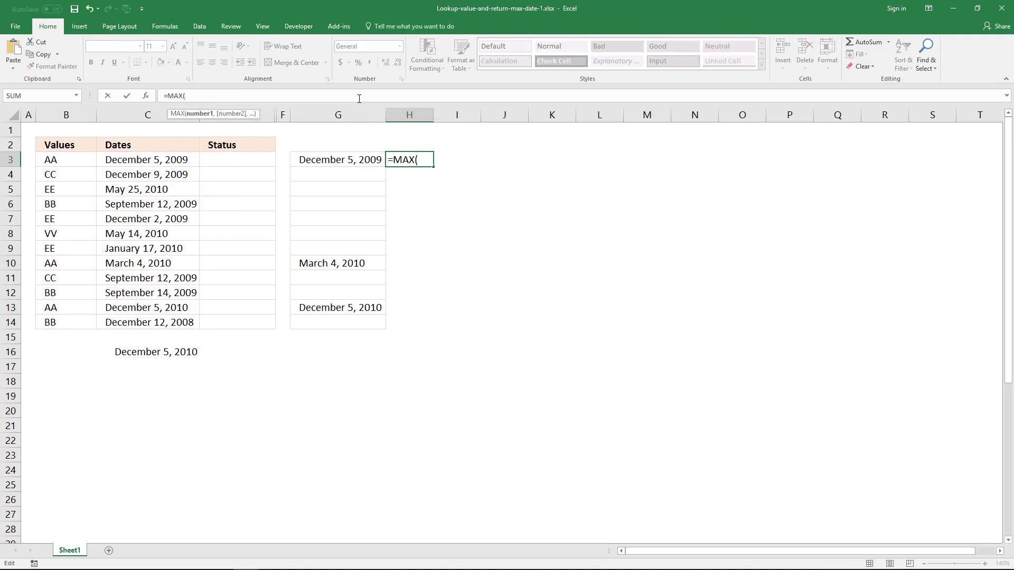
{"action": "key", "text": "ctrl+v"}
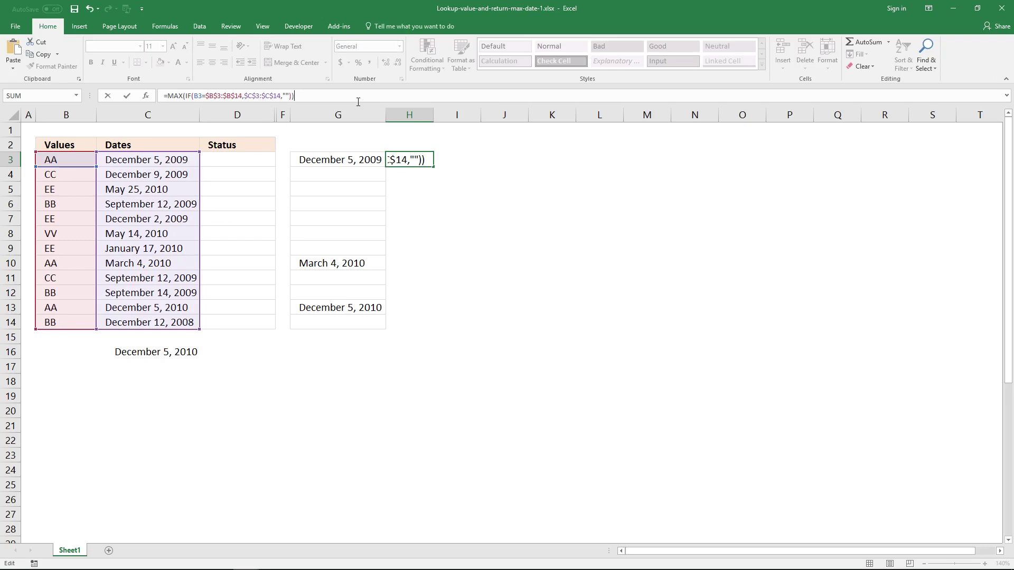
- Commit H3 as an array formula, format it as a date like G3, and autofit column H
{"action": "key", "text": "ctrl+shift+Return"}
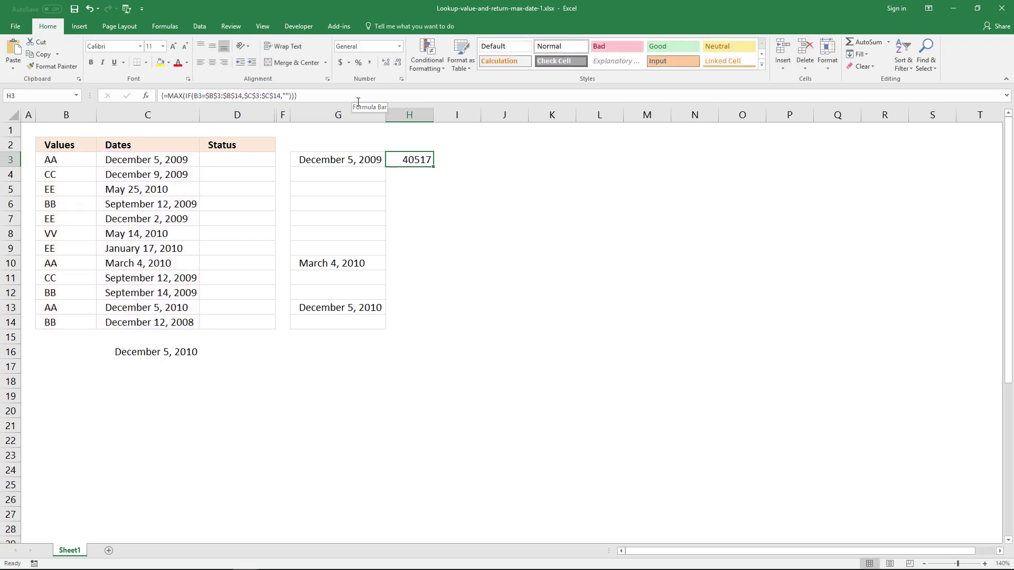
{"action": "left_click", "coordinate": [332, 160]}
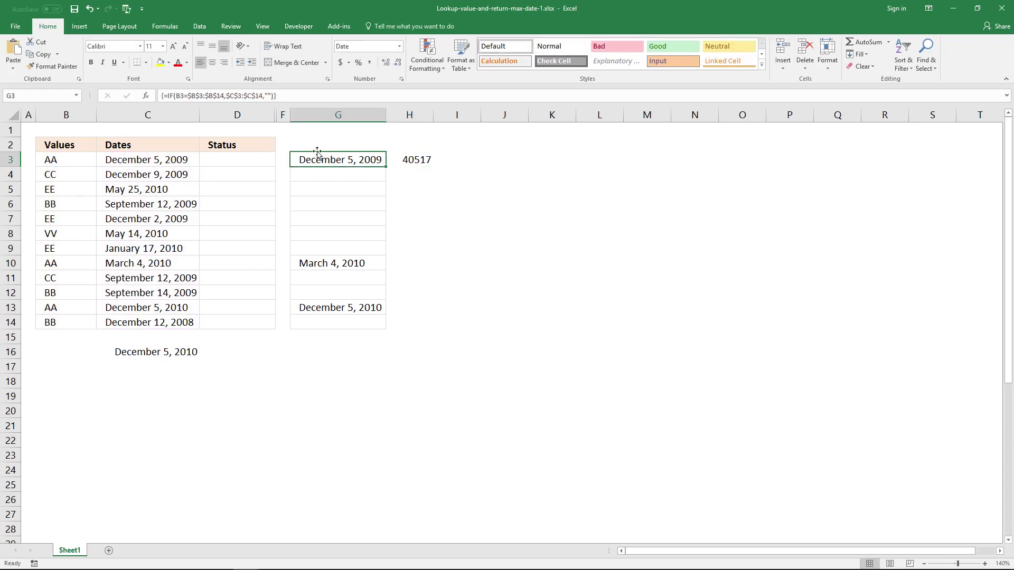
{"action": "left_click", "coordinate": [58, 70]}
{"action": "left_click", "coordinate": [404, 159]}
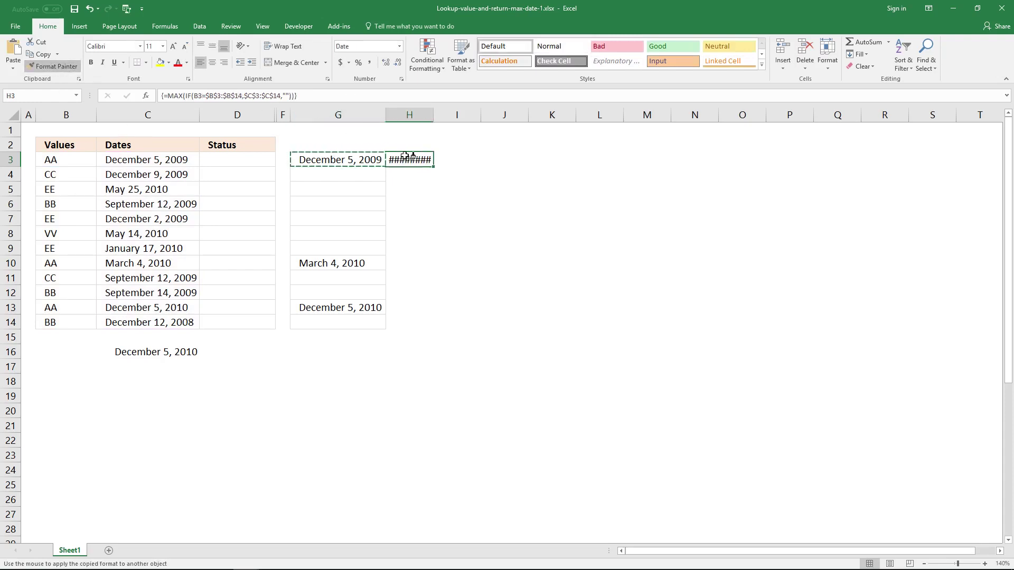
{"action": "double_click", "coordinate": [434, 113]}
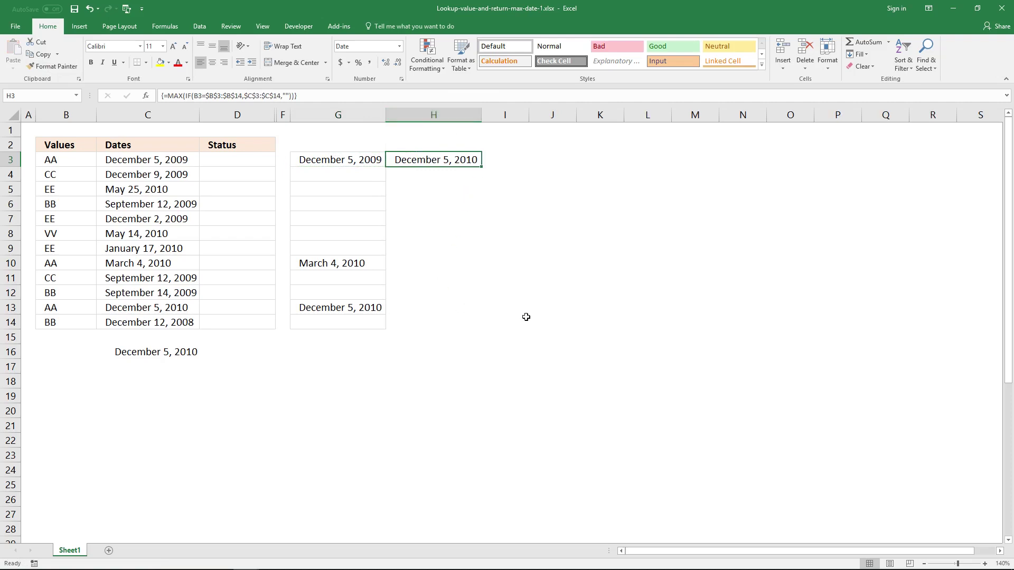
{"action": "left_click", "coordinate": [355, 307]}
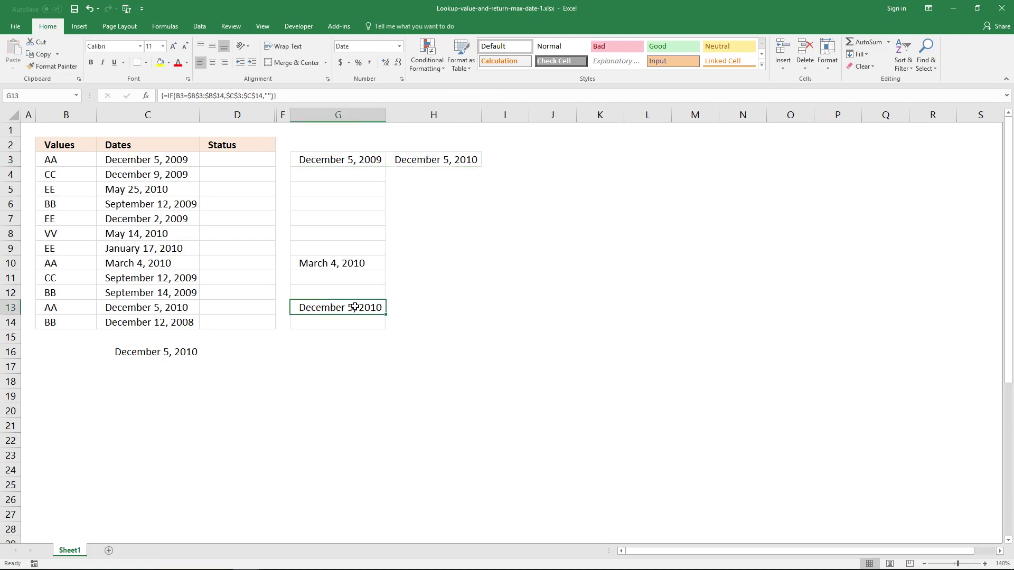
{"action": "left_click", "coordinate": [423, 159]}
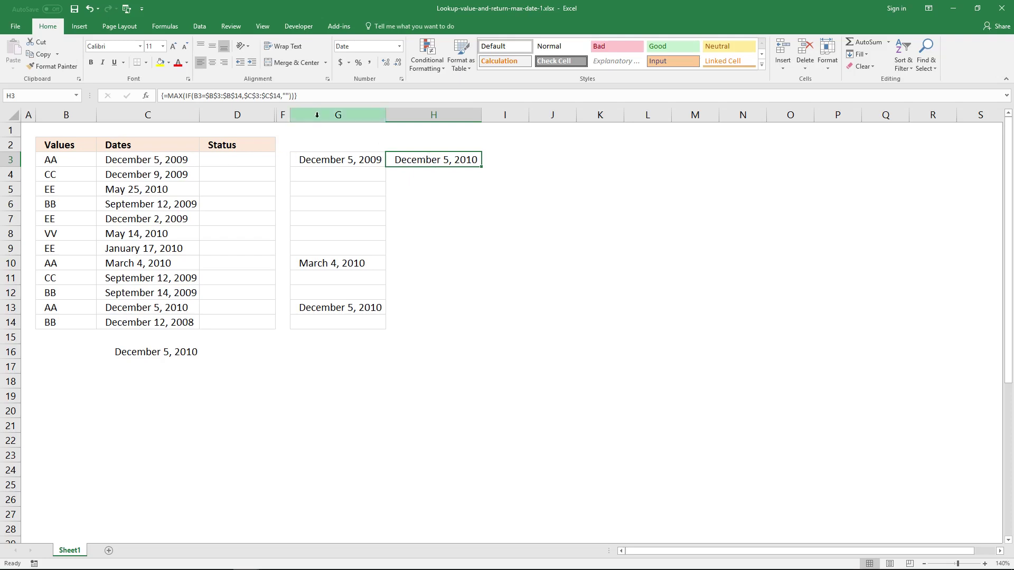
- Enter =IF(C3=MAX(IF(B3=$B$3:$B$14,$C$3:$C$14,"")),"Latest","") in D3 as an array formula
{"action": "left_click_drag", "start_coordinate": [315, 96], "coordinate": [169, 97]}
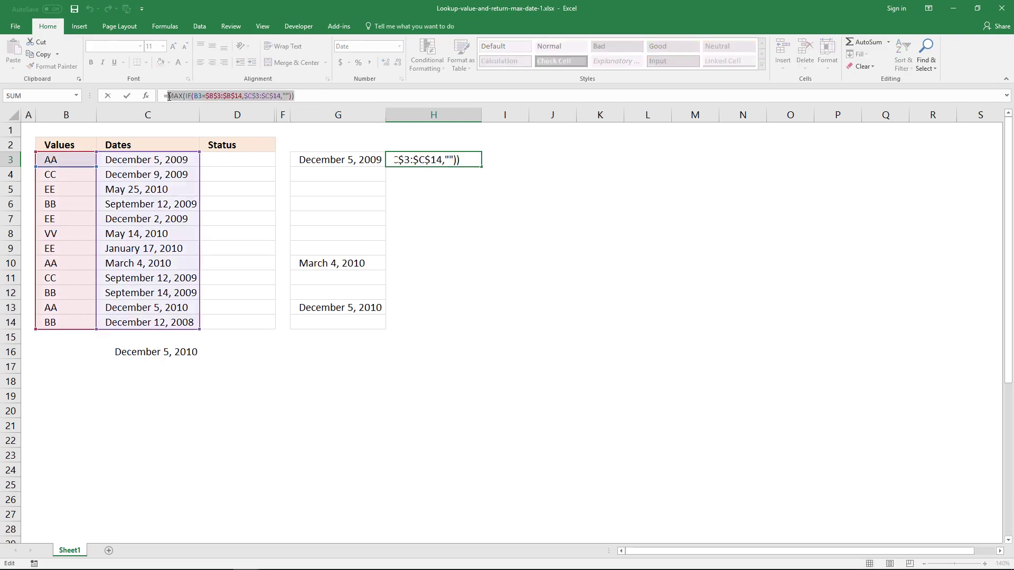
{"action": "key", "text": "ctrl+c"}
{"action": "key", "text": "Escape"}
{"action": "left_click", "coordinate": [244, 161]}
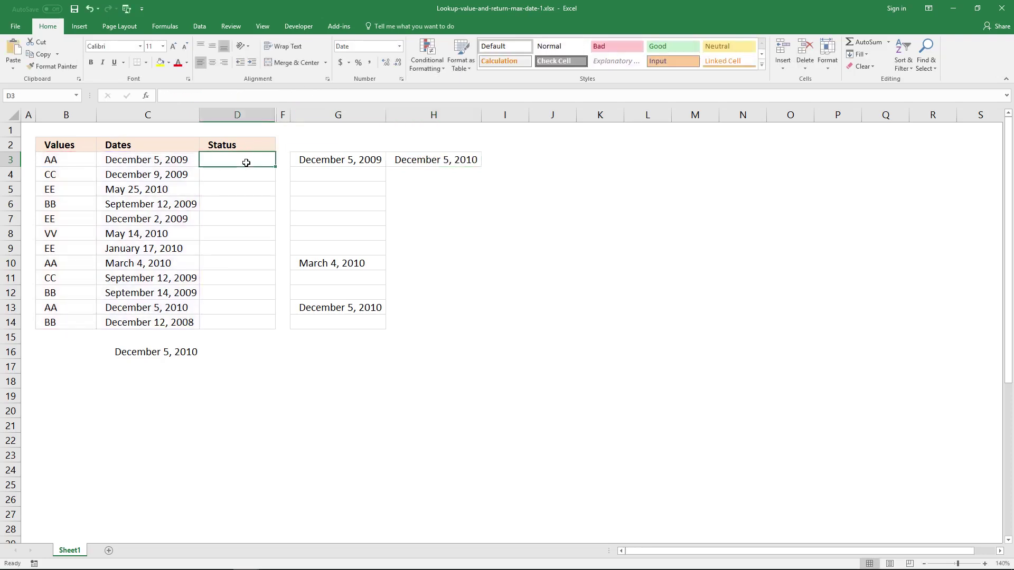
{"action": "type", "text": "=IF("}
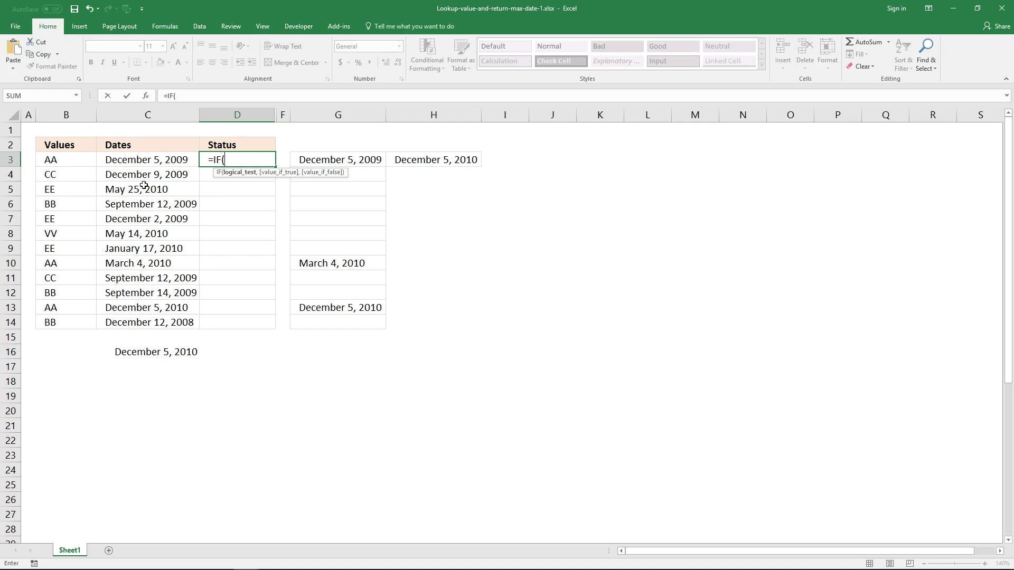
{"action": "left_click", "coordinate": [125, 160]}
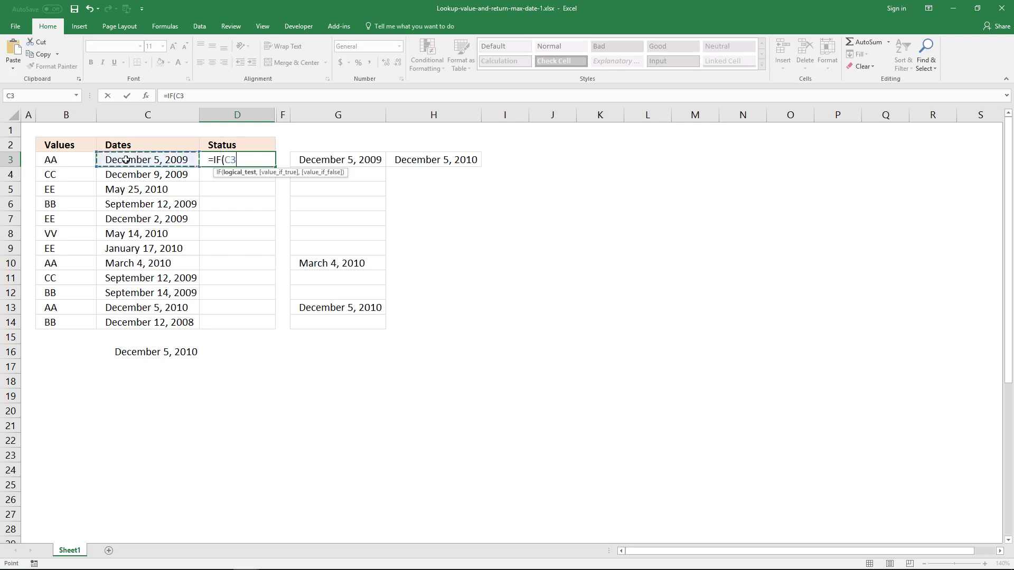
{"action": "type", "text": "="}
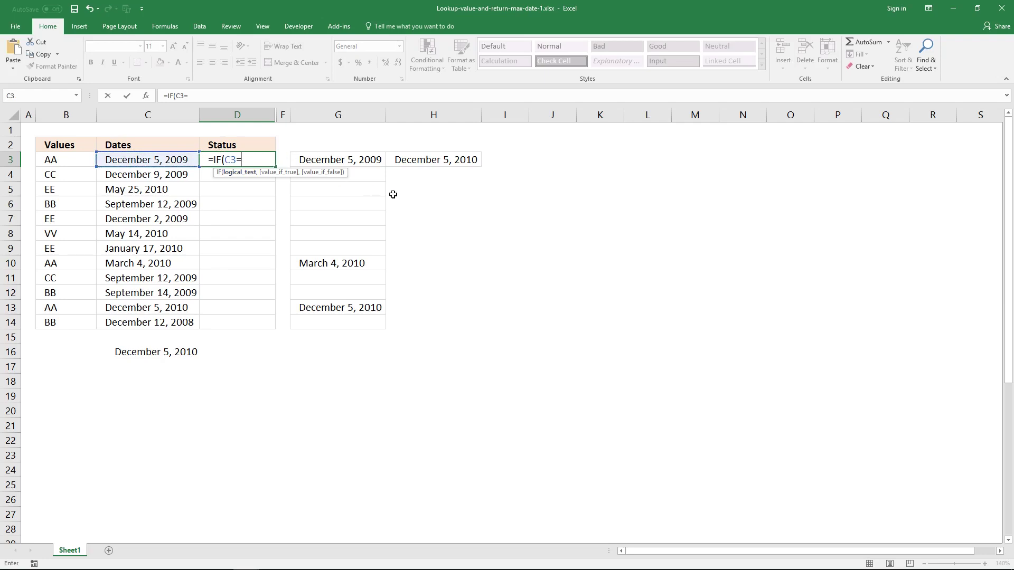
{"action": "key", "text": "ctrl+v"}
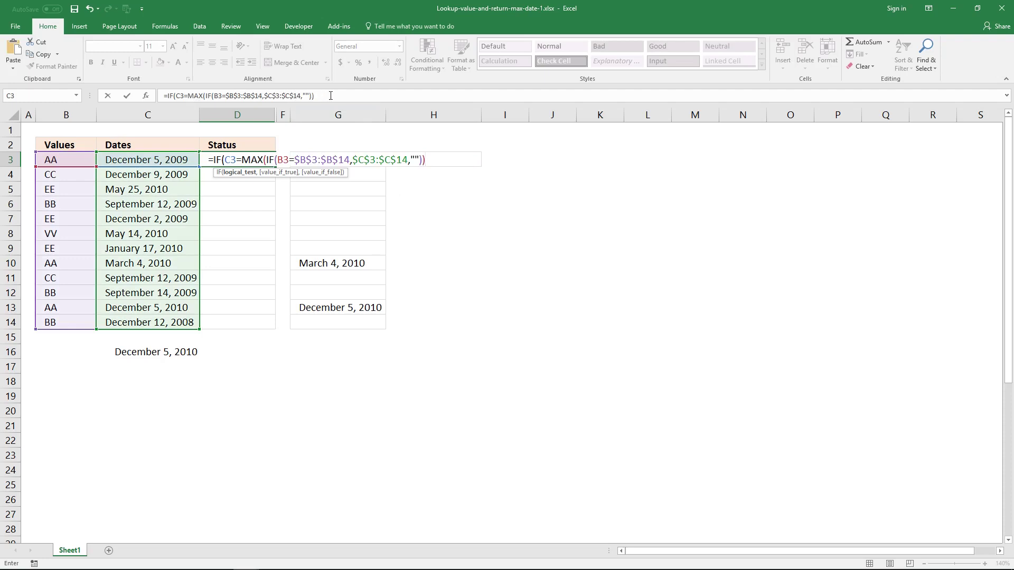
{"action": "left_click", "coordinate": [373, 93]}
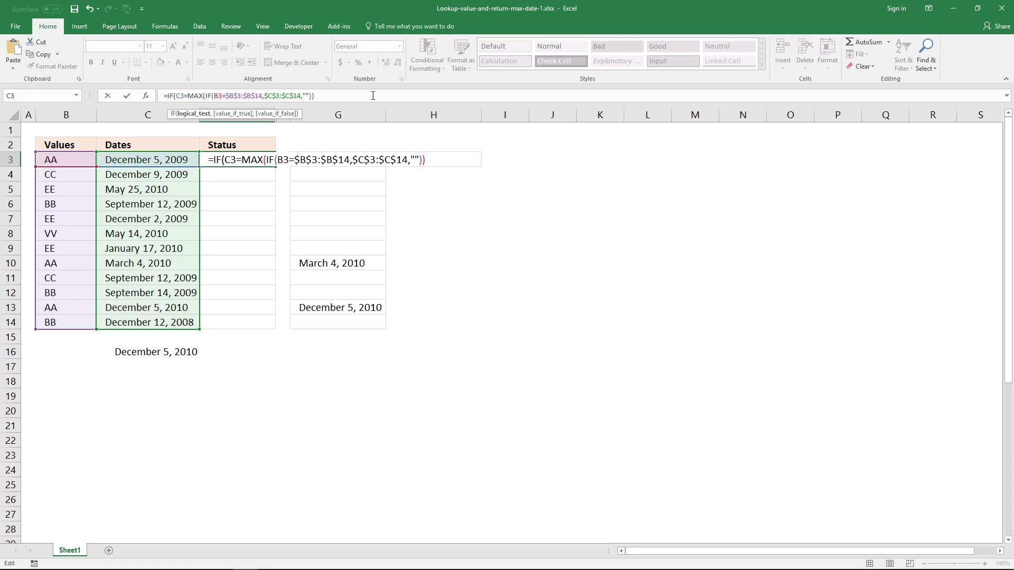
{"action": "type", "text": ",\"Latest"}
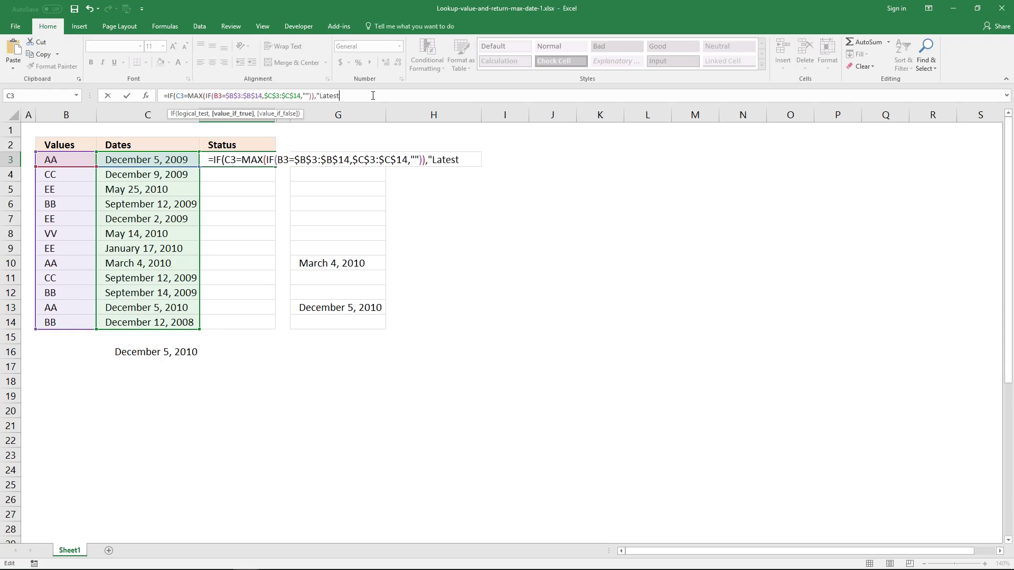
{"action": "type", "text": "\",\"\")"}
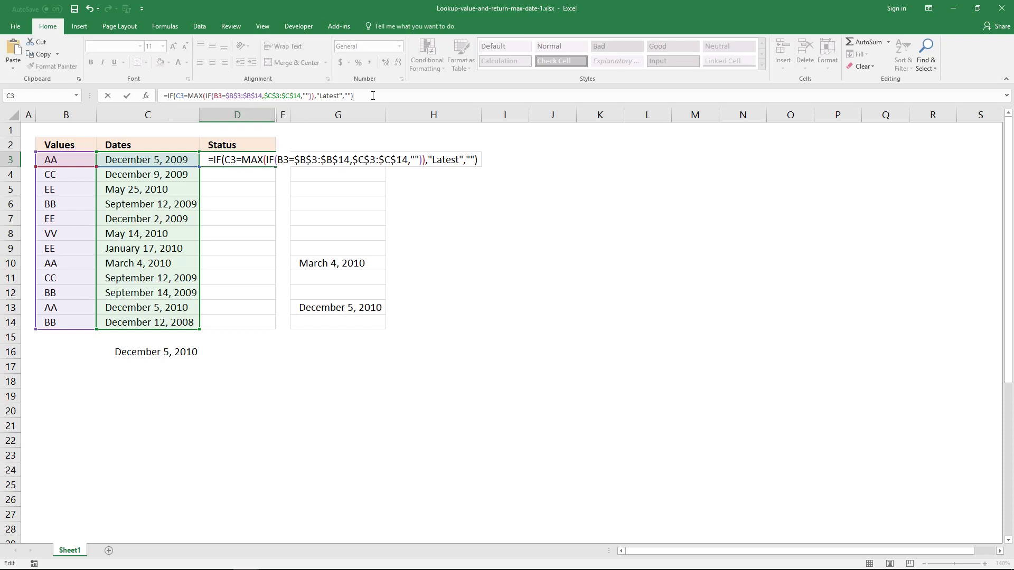
{"action": "key", "text": "ctrl+shift+Return"}
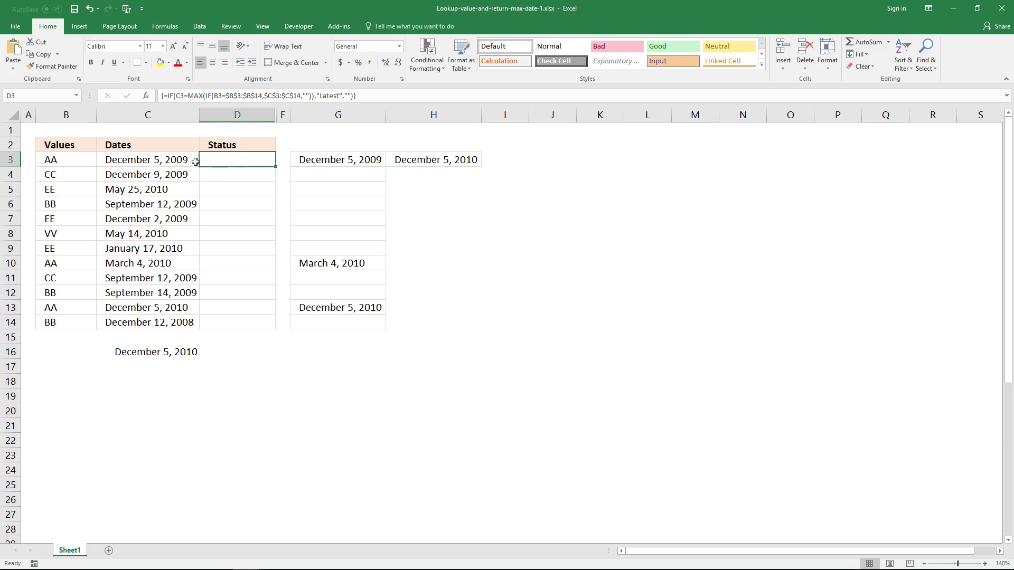
- Fill D3's Status formula down to D4
{"action": "left_click", "coordinate": [156, 161]}
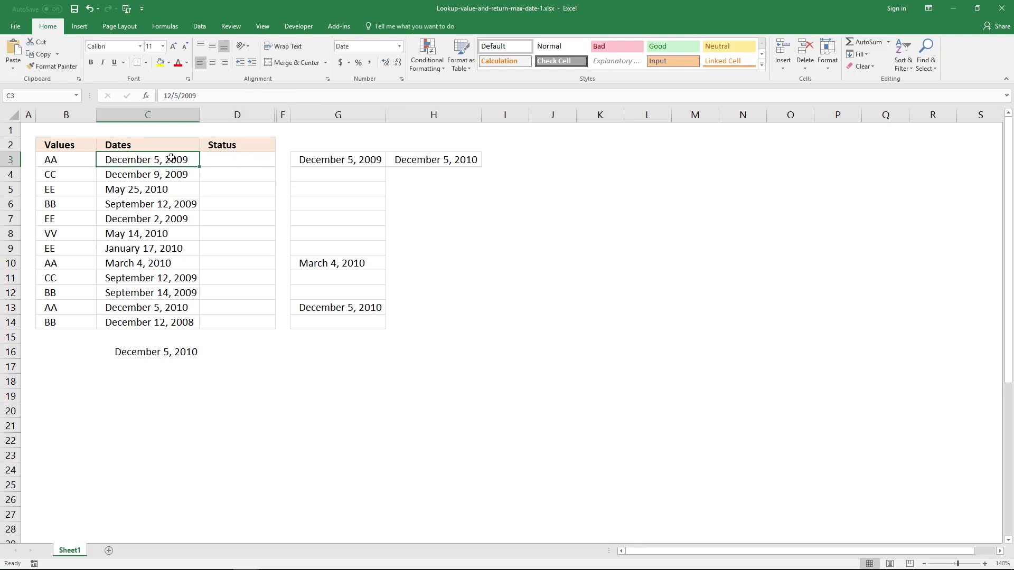
{"action": "left_click", "coordinate": [211, 158]}
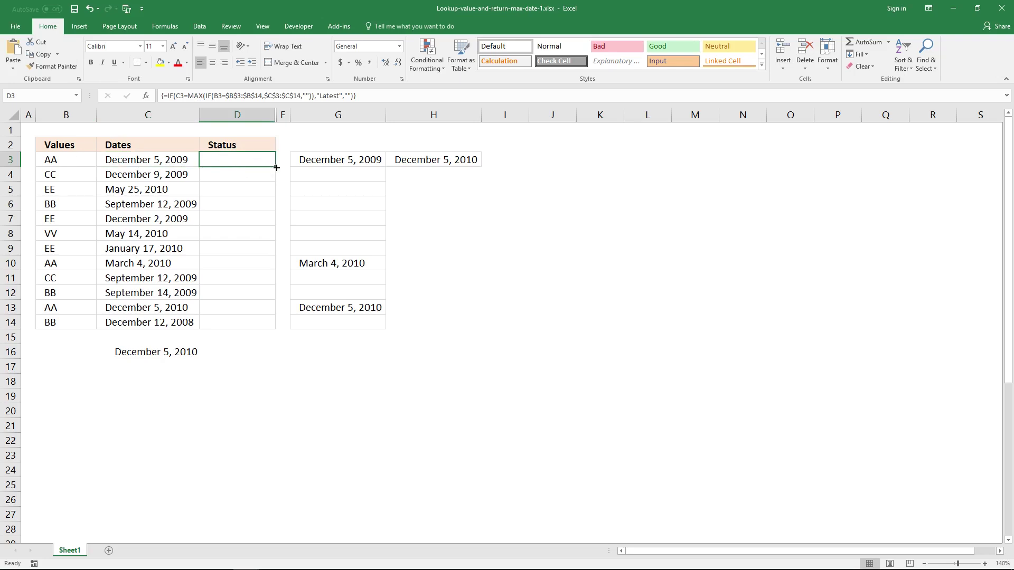
{"action": "left_click_drag", "start_coordinate": [276, 168], "coordinate": [275, 183]}
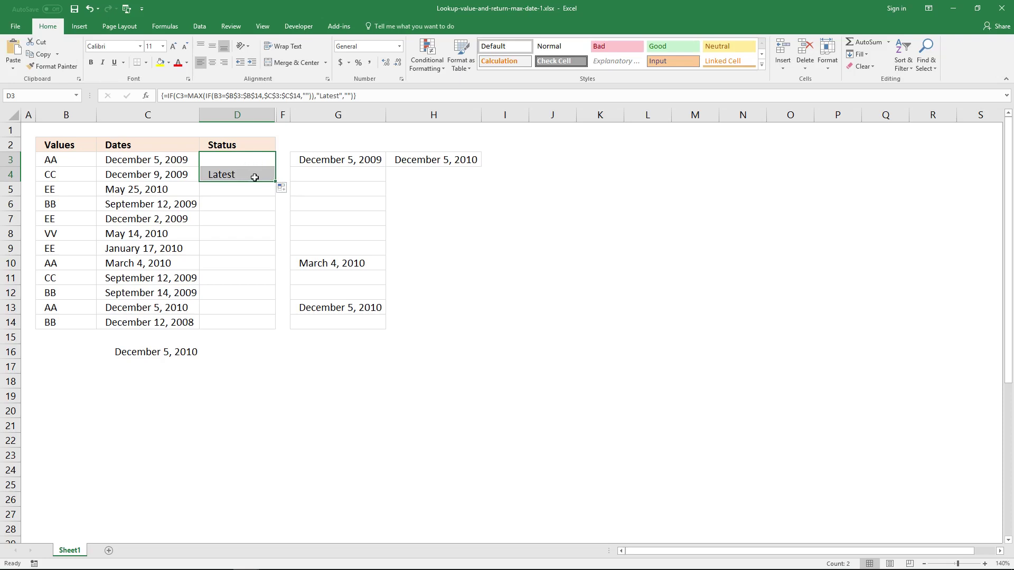
- Compare the D3 and D4 formulas and check CC's dates in C4 and C11
{"action": "left_click", "coordinate": [238, 173]}
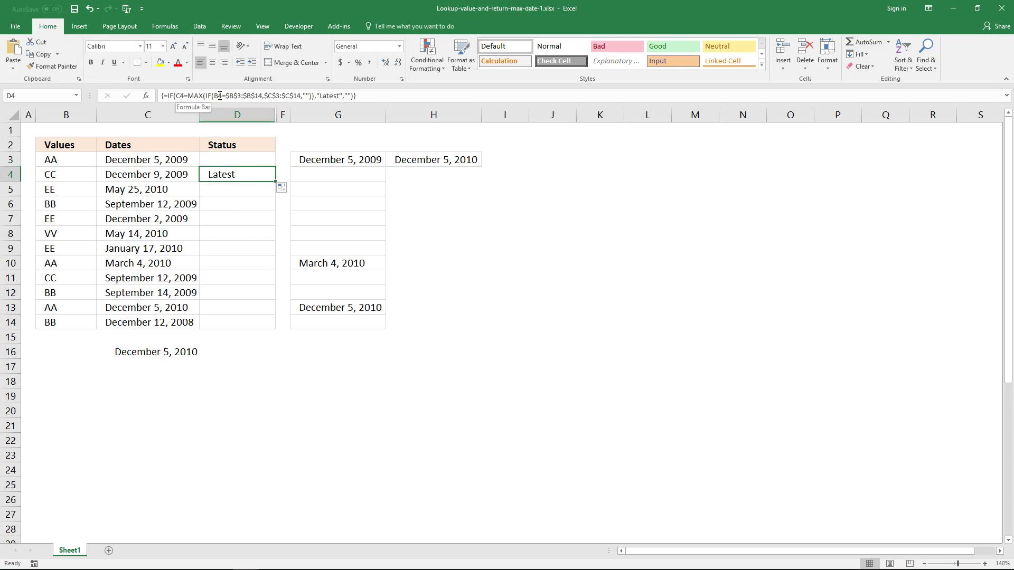
{"action": "left_click", "coordinate": [252, 162]}
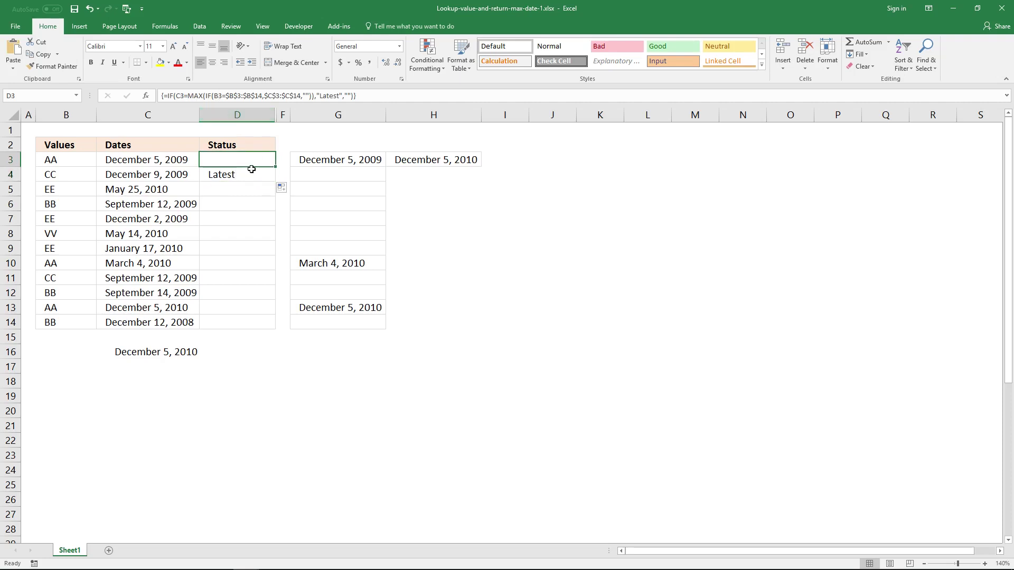
{"action": "left_click", "coordinate": [249, 173]}
{"action": "left_click", "coordinate": [253, 161]}
{"action": "left_click", "coordinate": [250, 173]}
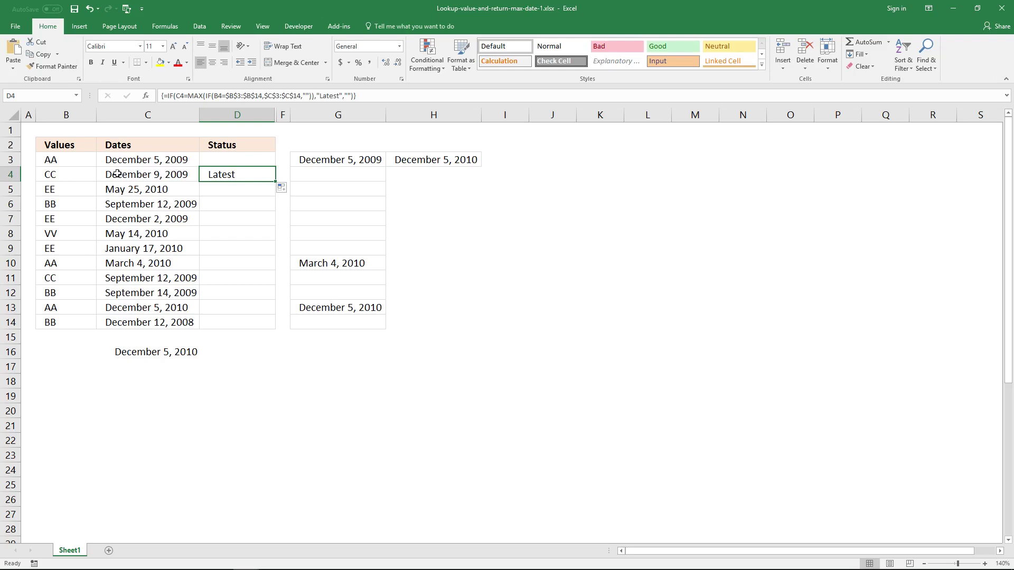
{"action": "left_click", "coordinate": [80, 277]}
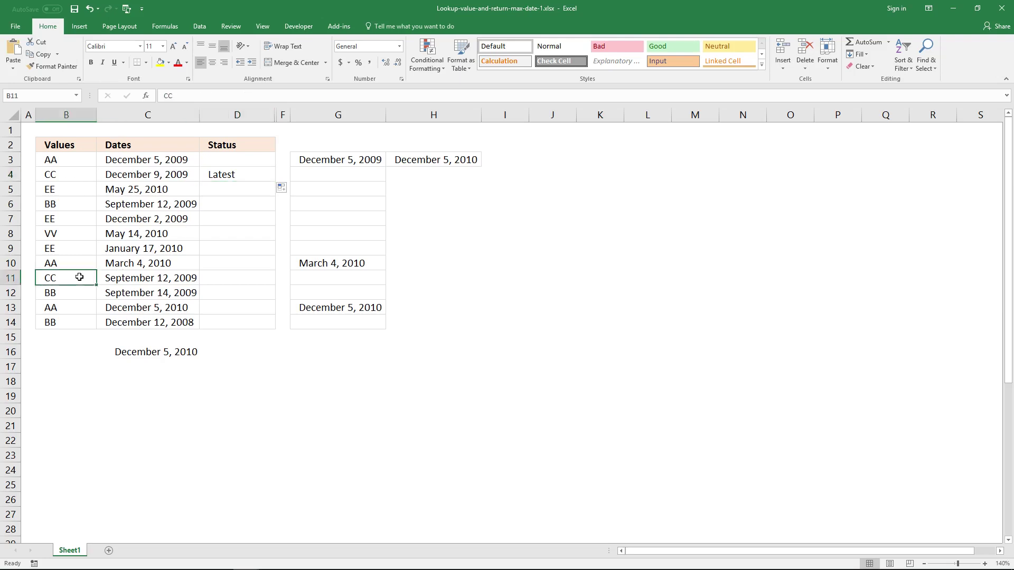
{"action": "left_click", "coordinate": [143, 279]}
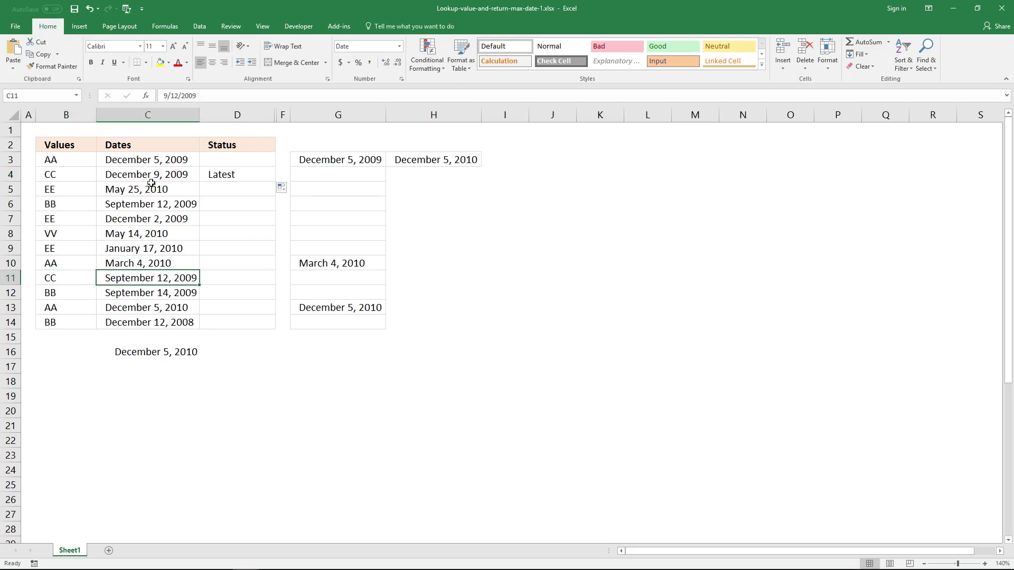
{"action": "left_click", "coordinate": [151, 179]}
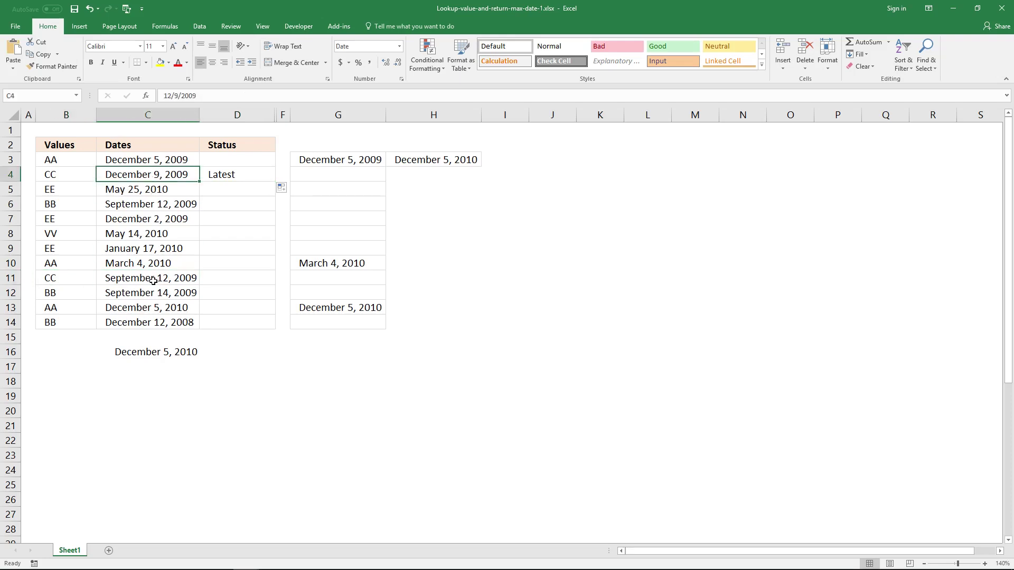
{"action": "left_click", "coordinate": [236, 177]}
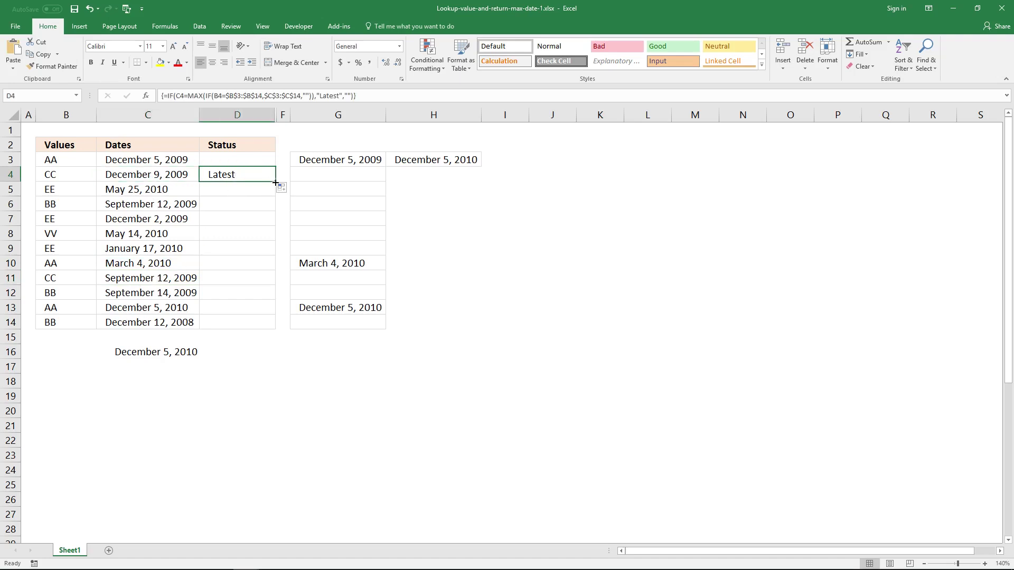
- Fill the Status formula from D4 down to D14 and check D5's copy
{"action": "left_click_drag", "start_coordinate": [275, 182], "coordinate": [280, 327]}
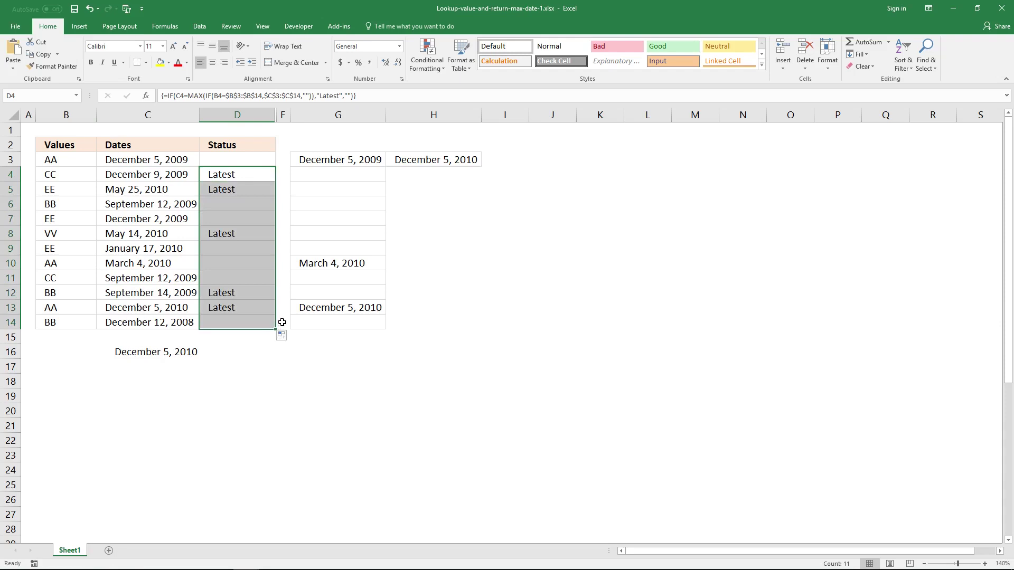
{"action": "left_click", "coordinate": [239, 190]}
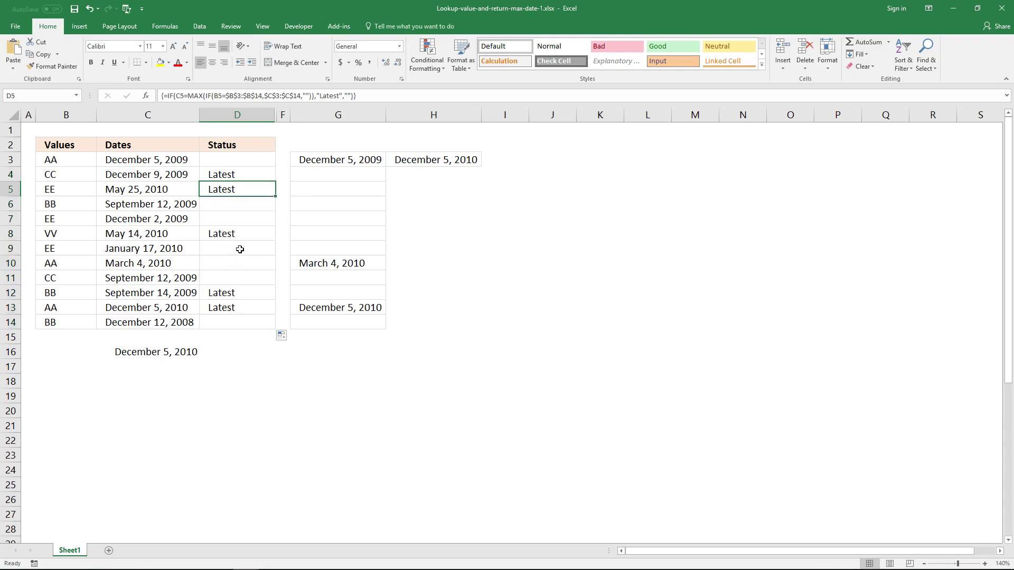